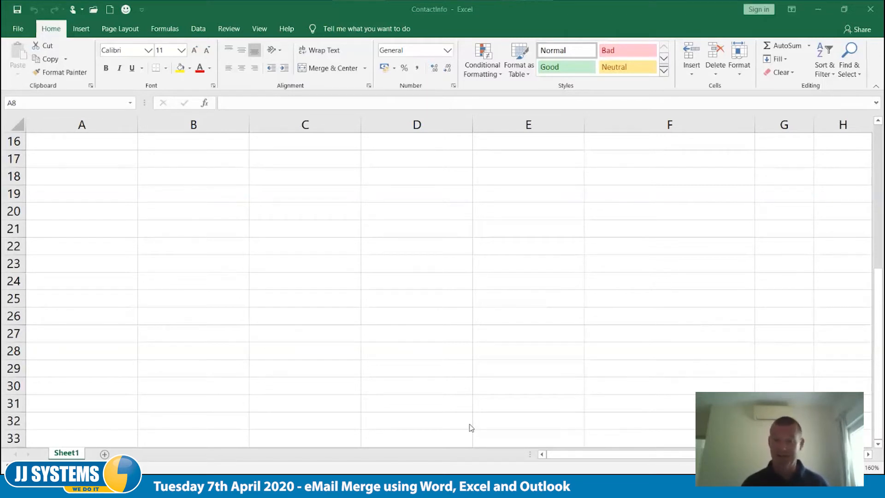
# - Examine the contact records and column headings in the ContactInfo worksheet
pyautogui.click(206, 285)
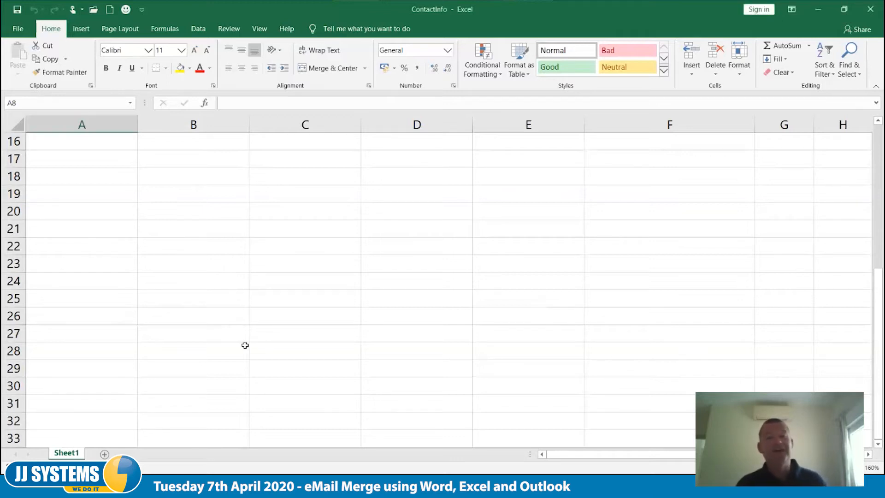
pyautogui.scroll(5, 245, 345)
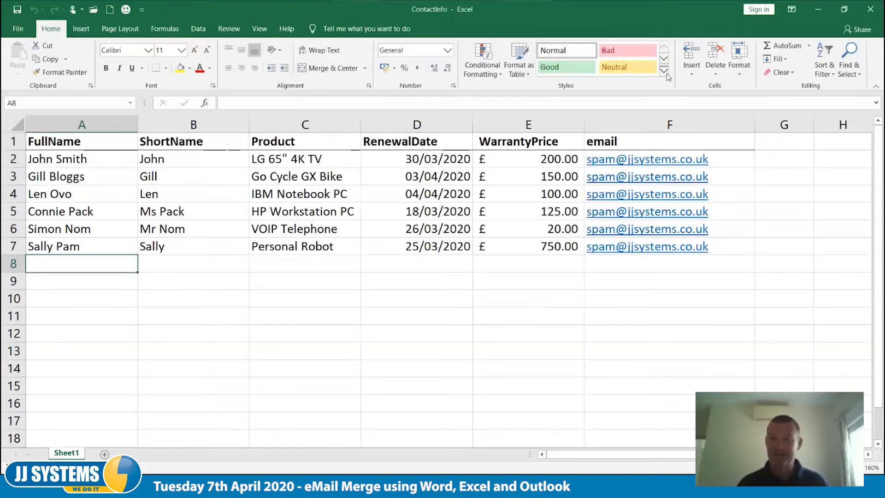
pyautogui.hotkey('alt', 'Tab')
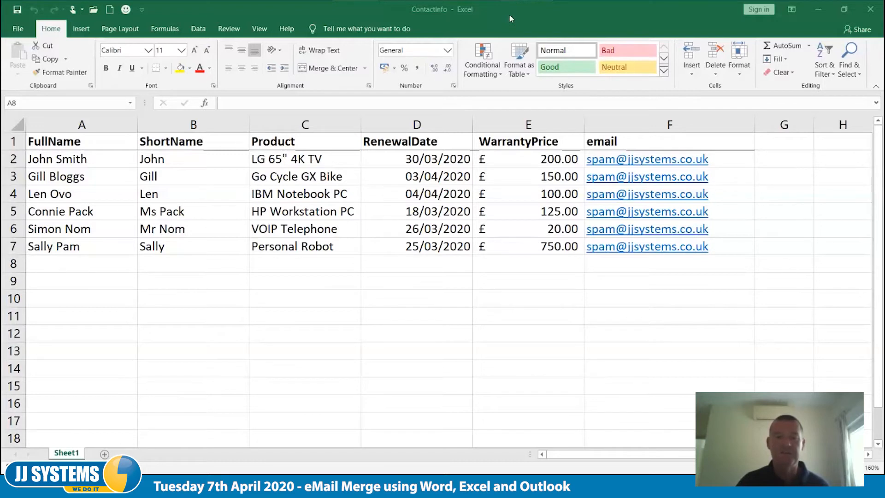
# - Switch to the Primary Letter document in Word and start a mail merge of the E-mail Messages type
pyautogui.hotkey('alt', 'Tab')
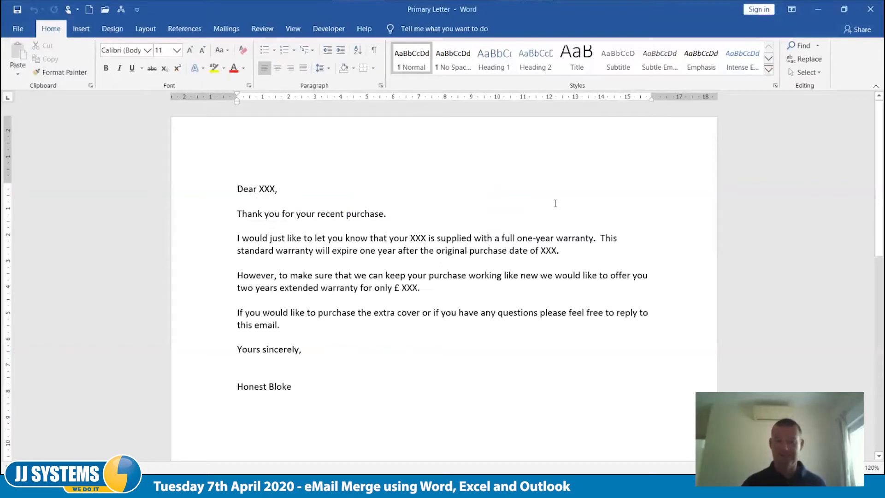
pyautogui.click(713, 162)
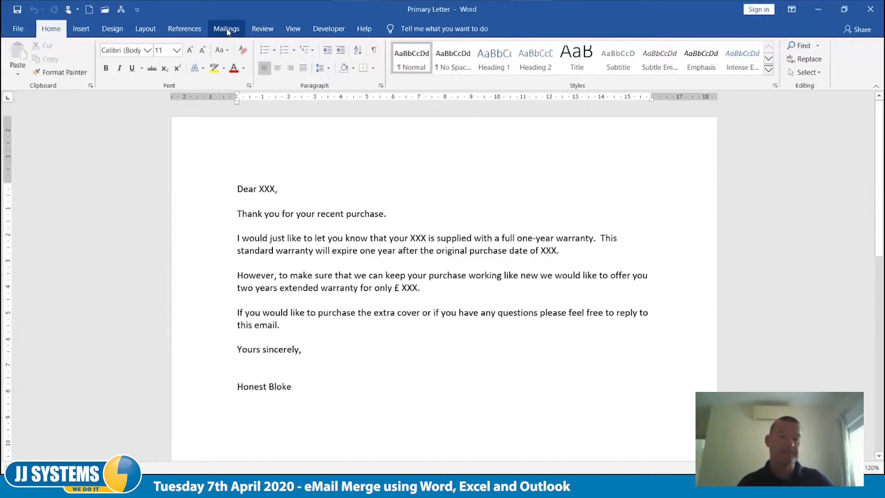
pyautogui.click(226, 29)
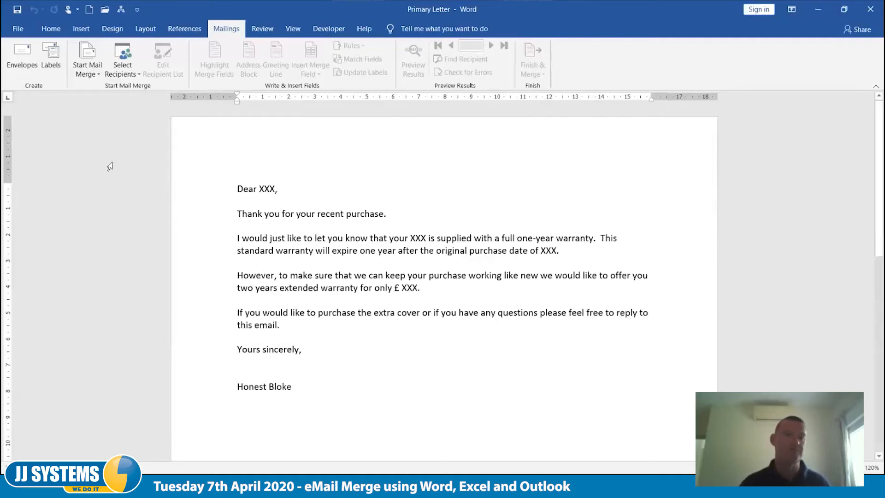
pyautogui.click(95, 71)
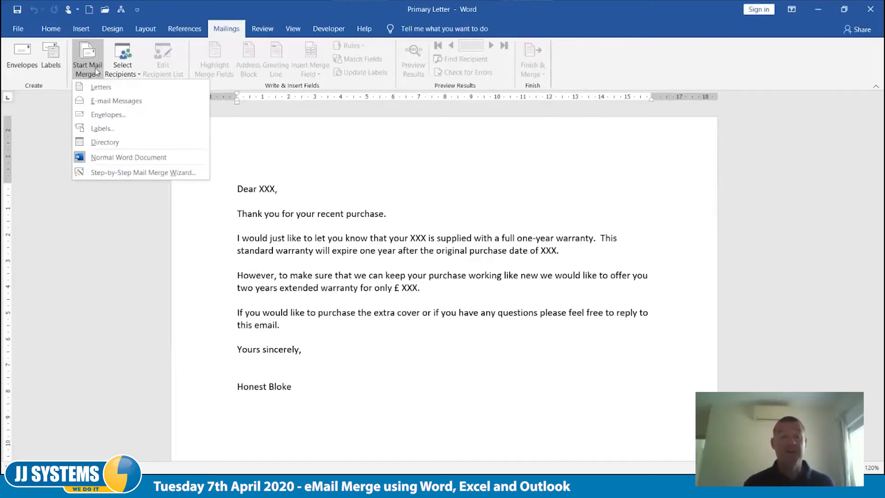
pyautogui.click(114, 103)
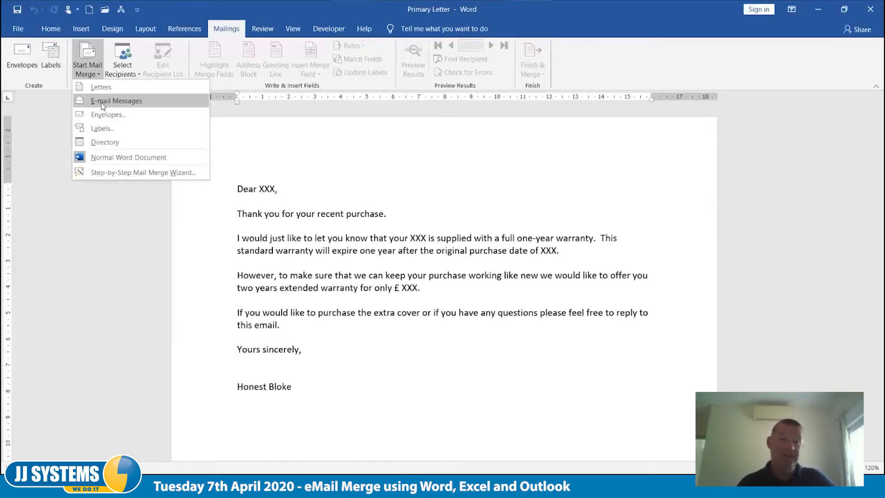
pyautogui.click(103, 101)
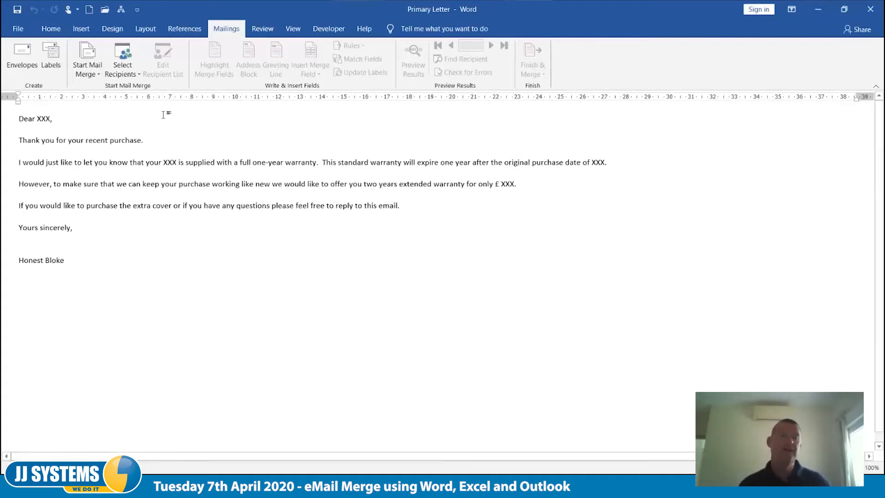
# - Use the existing ContactInfo workbook on the Desktop as the recipient list, choosing Sheet1$ with the first row as column headers
pyautogui.click(124, 75)
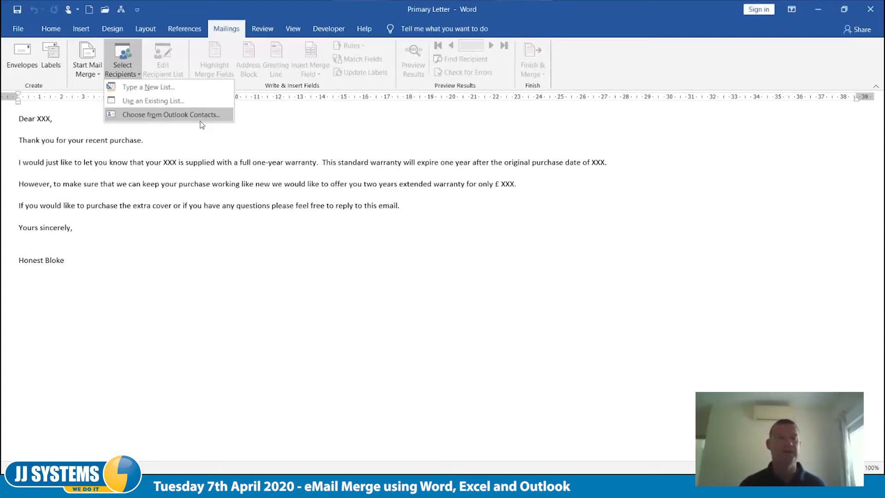
pyautogui.click(167, 102)
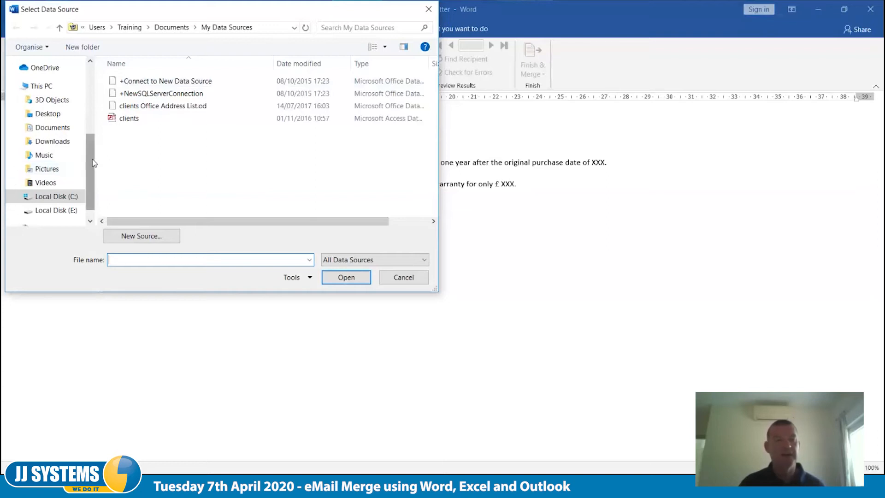
pyautogui.click(62, 117)
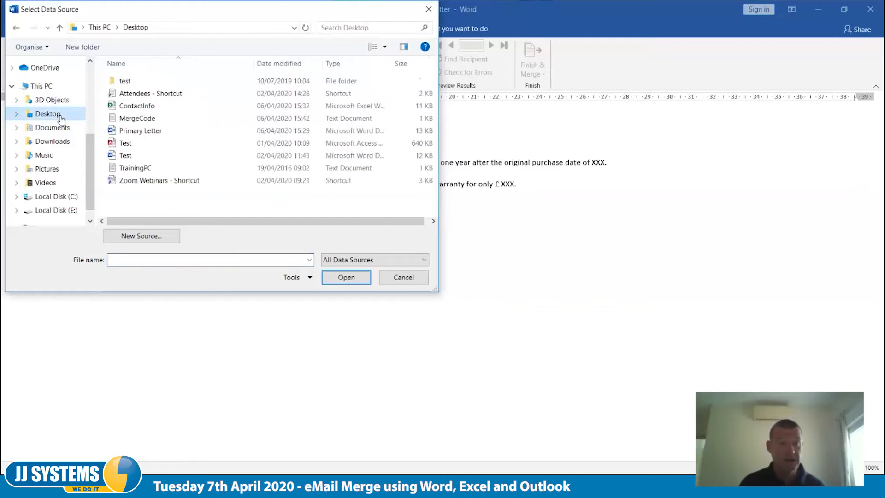
pyautogui.click(149, 106)
pyautogui.click(351, 282)
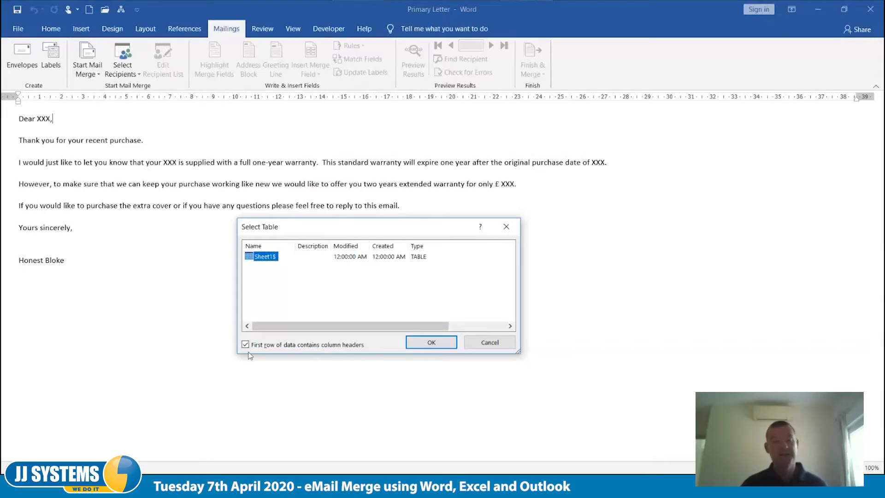
pyautogui.click(431, 342)
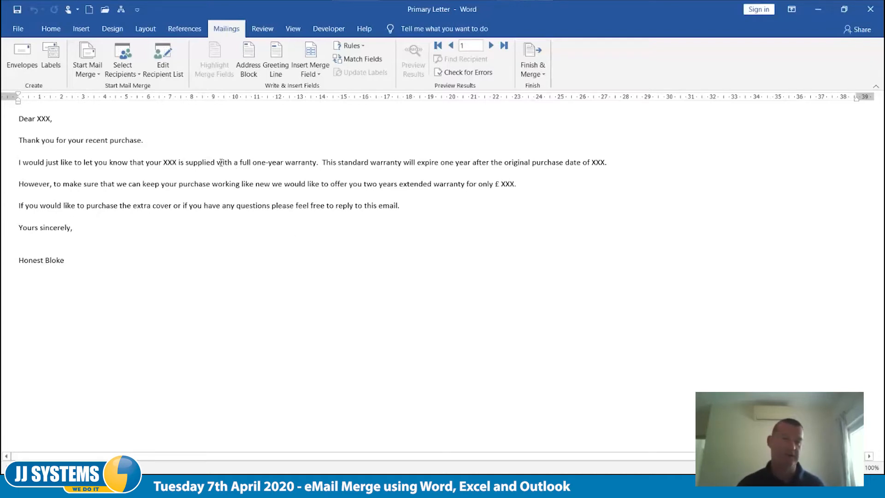
# - Review the mail merge recipient list, excluding the second recipient and including it again, and accept the list
pyautogui.click(172, 72)
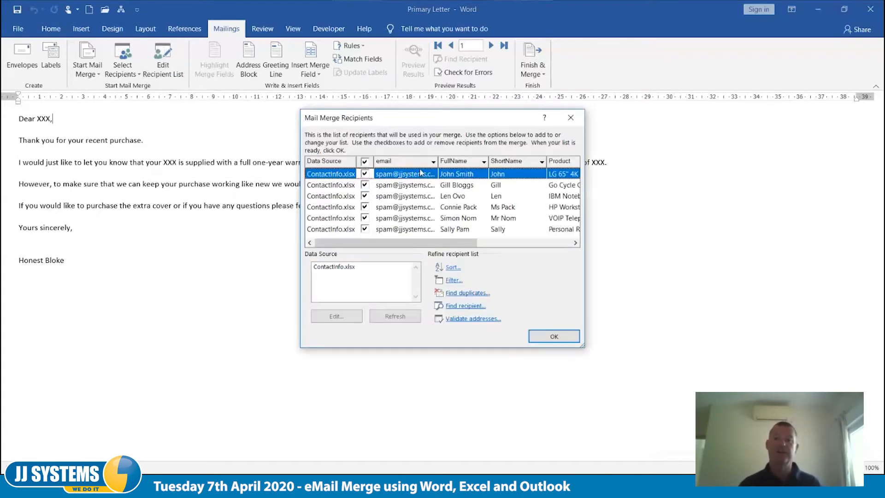
pyautogui.moveTo(419, 122); pyautogui.dragTo(360, 174)
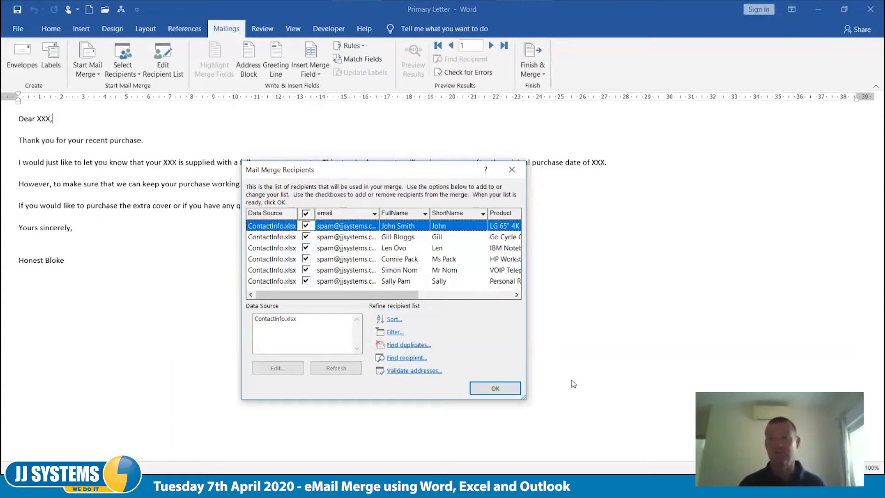
pyautogui.moveTo(334, 297)
pyautogui.mouseDown()
pyautogui.moveTo(317, 298)
pyautogui.moveTo(431, 299)
pyautogui.moveTo(328, 298)
pyautogui.mouseUp()
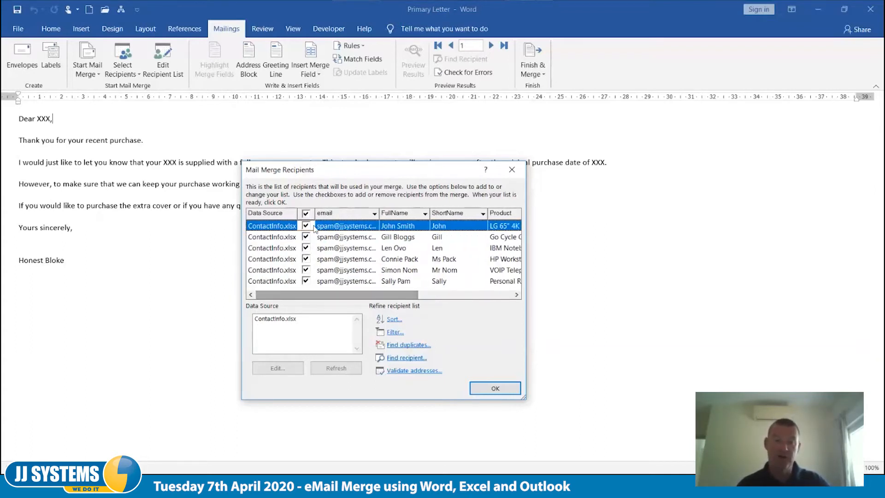
pyautogui.click(306, 237)
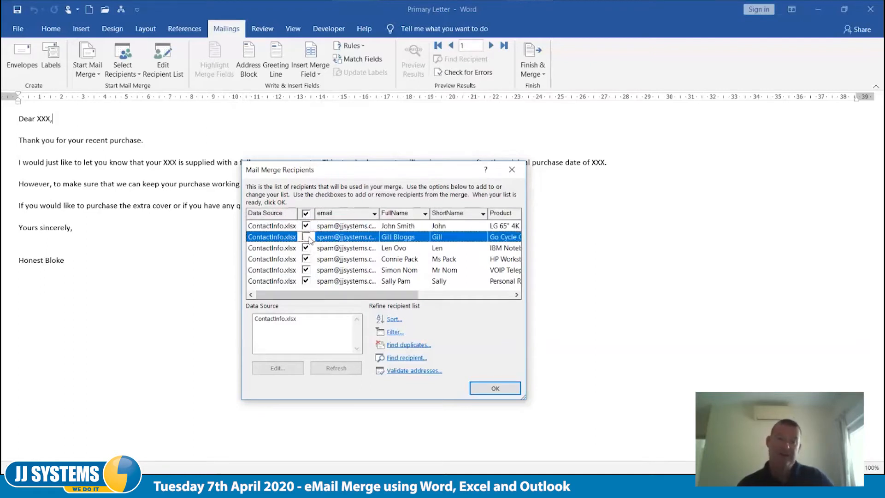
pyautogui.click(307, 238)
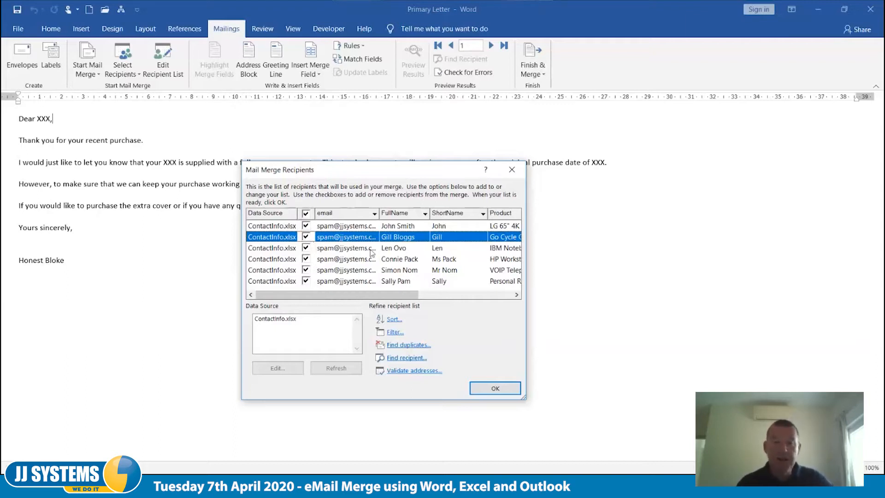
pyautogui.moveTo(399, 294)
pyautogui.mouseDown()
pyautogui.moveTo(489, 291)
pyautogui.moveTo(385, 300)
pyautogui.mouseUp()
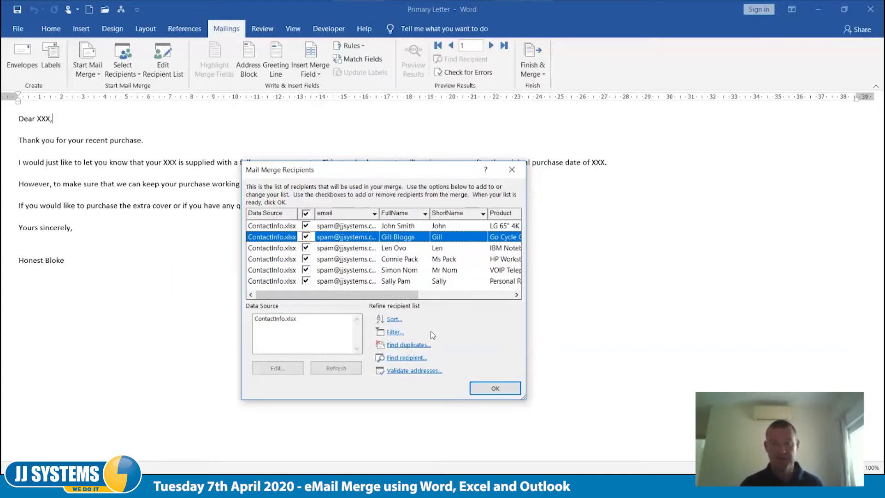
pyautogui.click(494, 388)
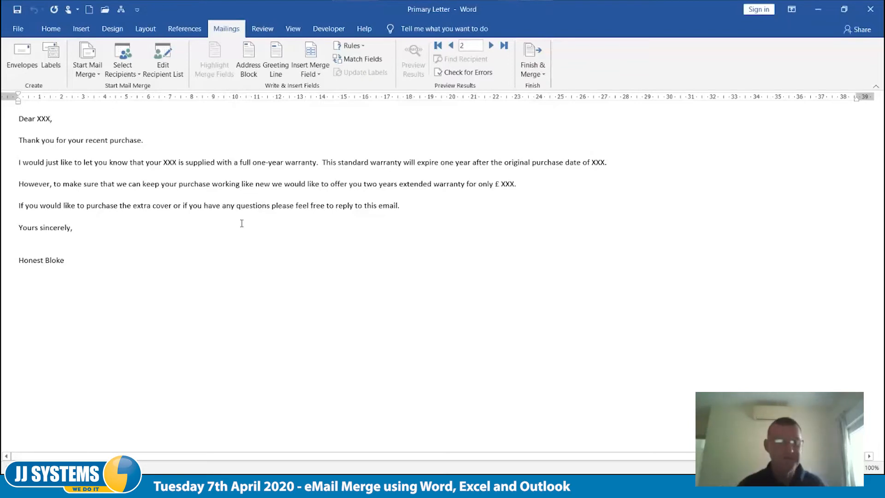
# - Replace the XXX placeholder after "Dear" in the greeting with the ShortName merge field
pyautogui.doubleClick(44, 119)
pyautogui.press('Delete')
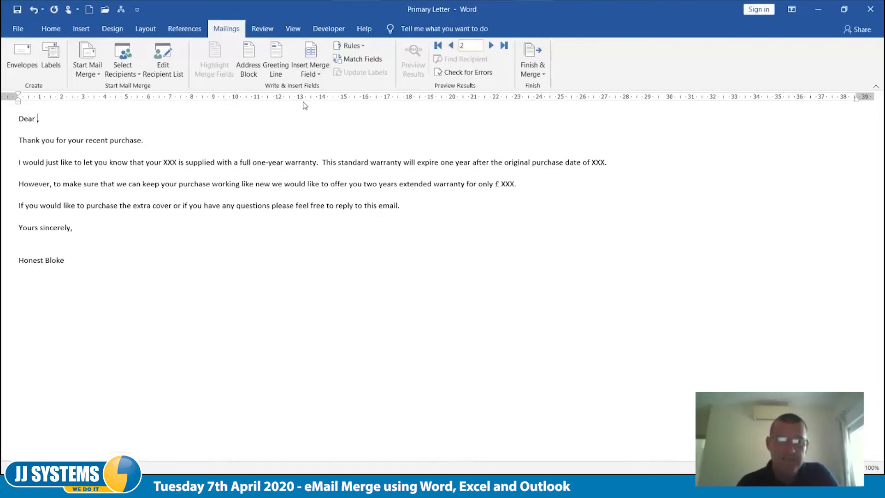
pyautogui.click(315, 73)
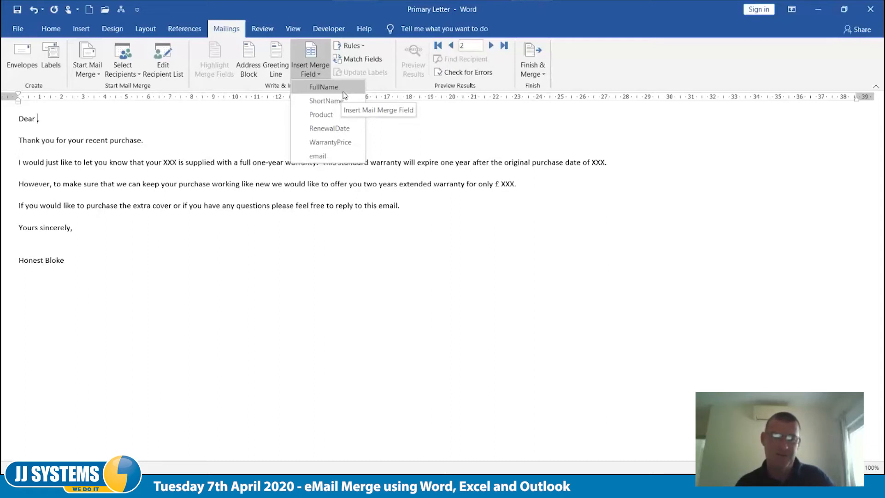
pyautogui.click(324, 102)
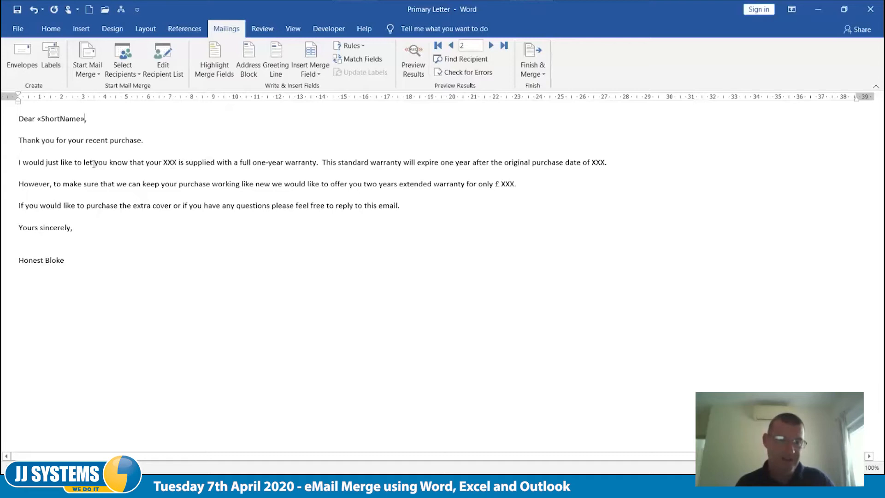
# - Replace the XXX placeholder after "I would just like to let you know that your" with the Product merge field
pyautogui.doubleClick(170, 161)
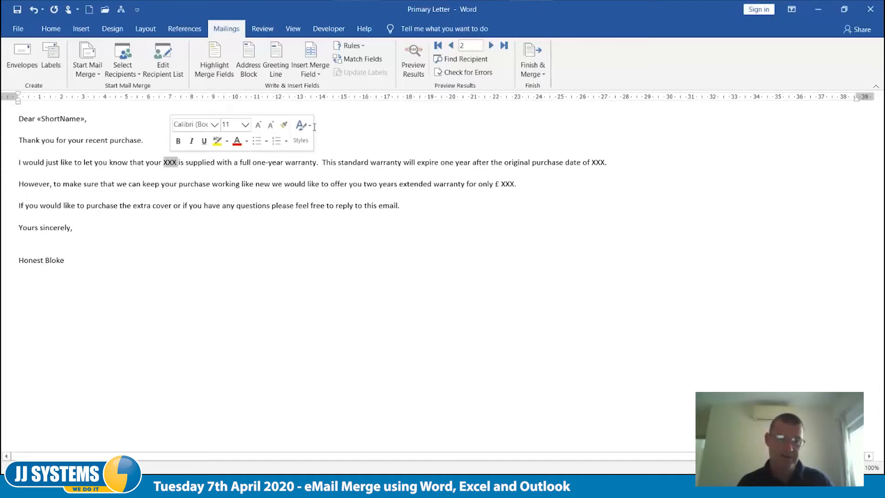
pyautogui.press('Delete')
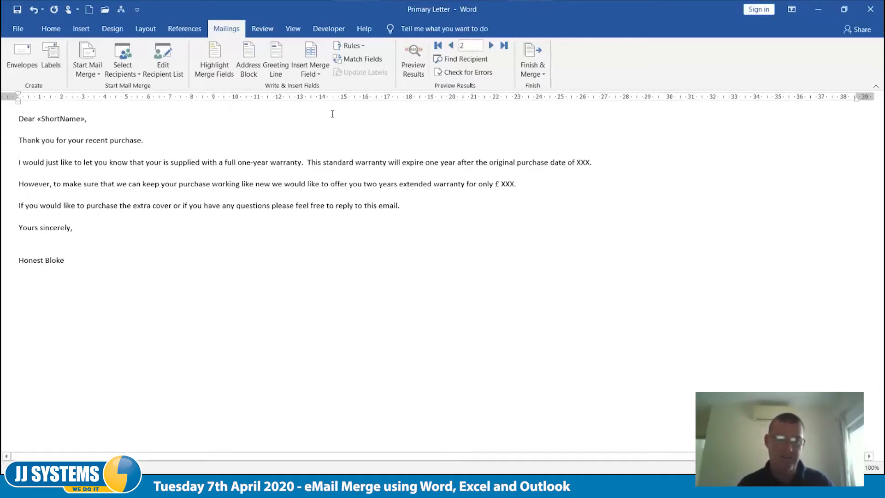
pyautogui.click(313, 72)
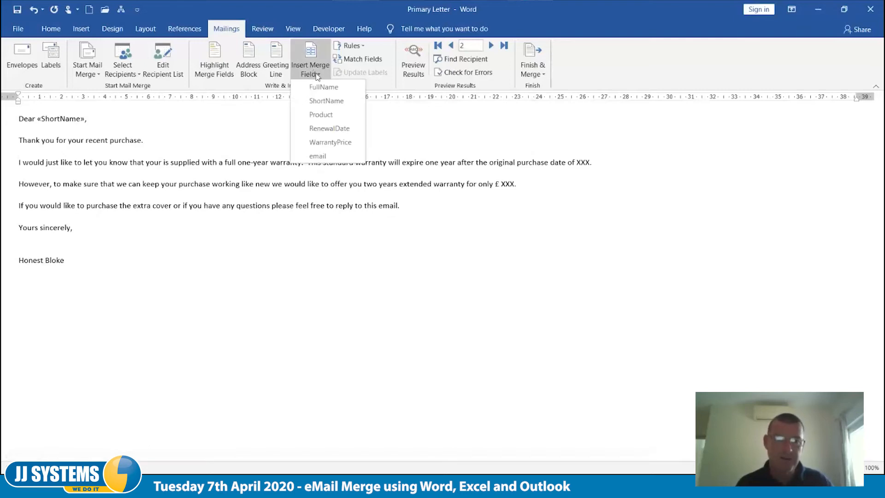
pyautogui.click(330, 112)
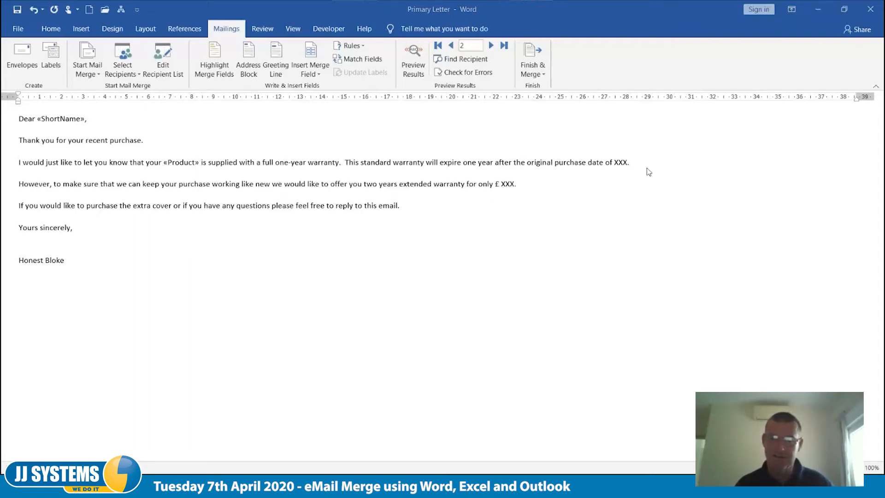
# - Replace the XXX placeholder after "original purchase date of" with the RenewalDate merge field, keeping the full stop
pyautogui.click(630, 167)
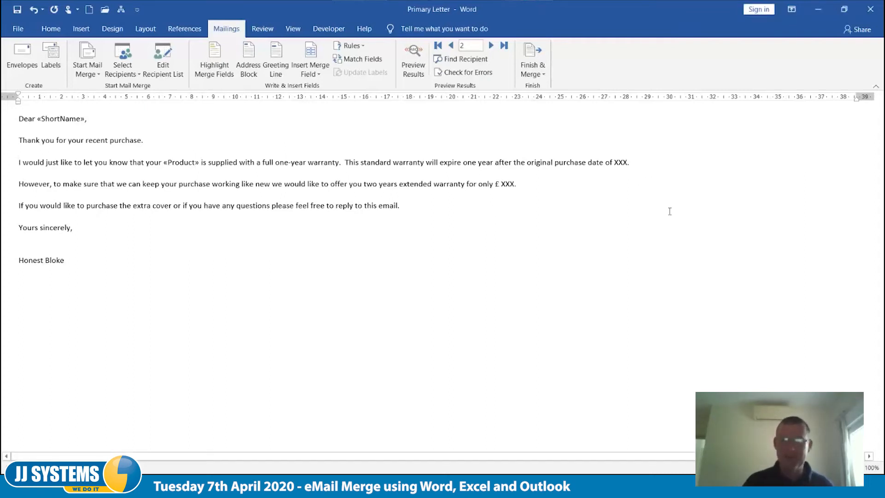
pyautogui.press('BackSpace')
pyautogui.press('BackSpace')
pyautogui.press('BackSpace')
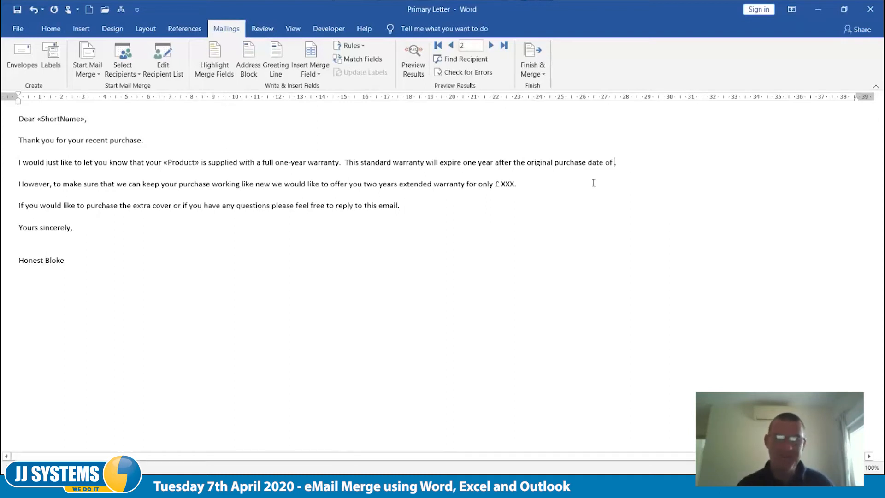
pyautogui.click(316, 74)
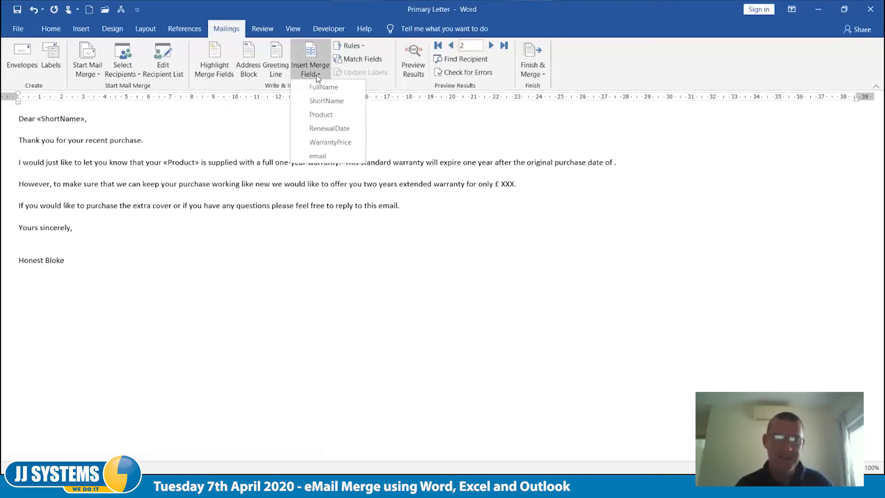
pyautogui.click(344, 127)
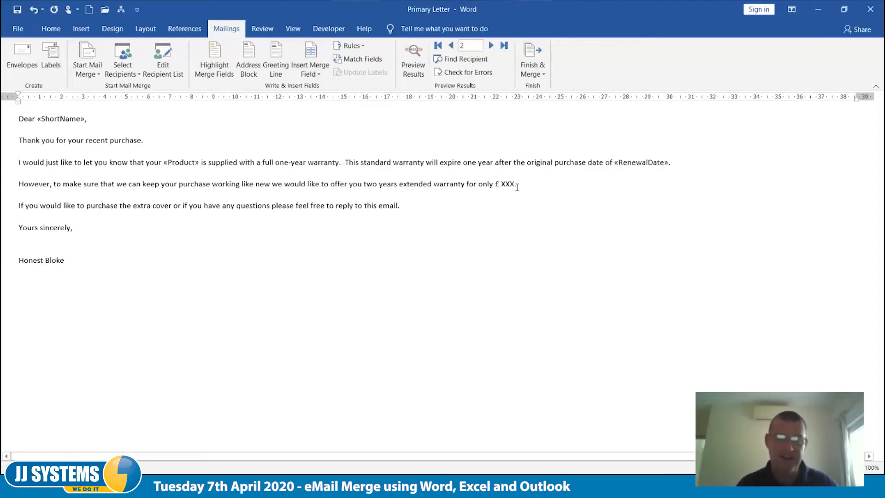
# - Replace the XXX placeholder after the £ sign in the extended warranty sentence with the WarrantyPrice merge field
pyautogui.press('BackSpace')
pyautogui.press('BackSpace')
pyautogui.press('BackSpace')
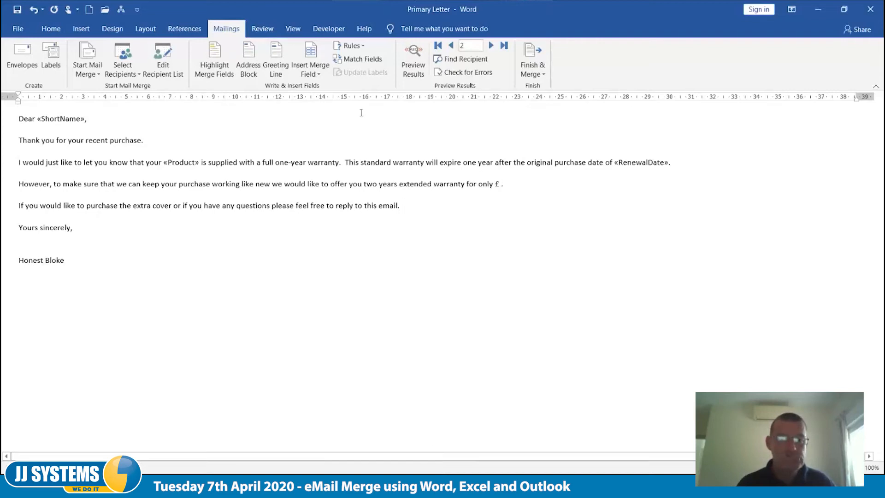
pyautogui.click(310, 69)
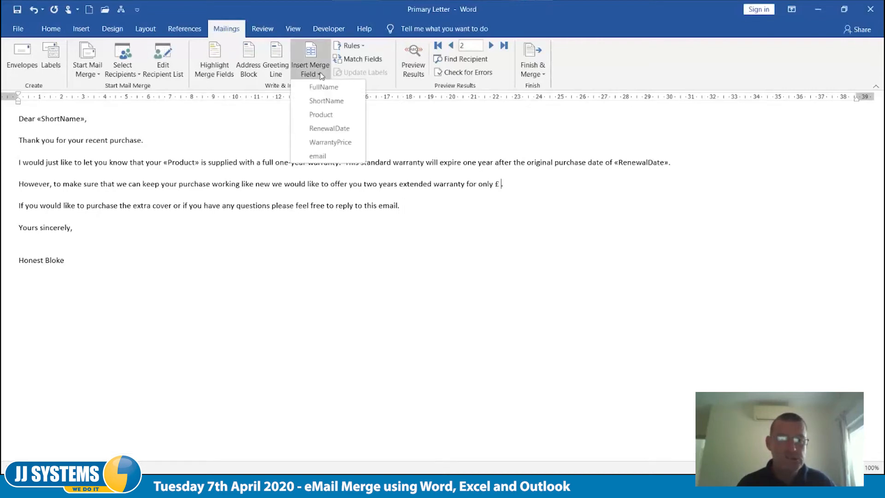
pyautogui.click(338, 143)
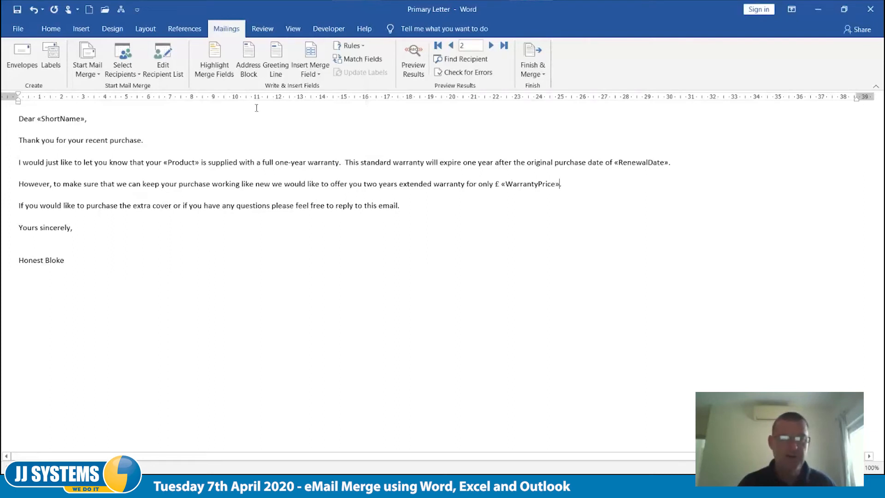
pyautogui.click(312, 74)
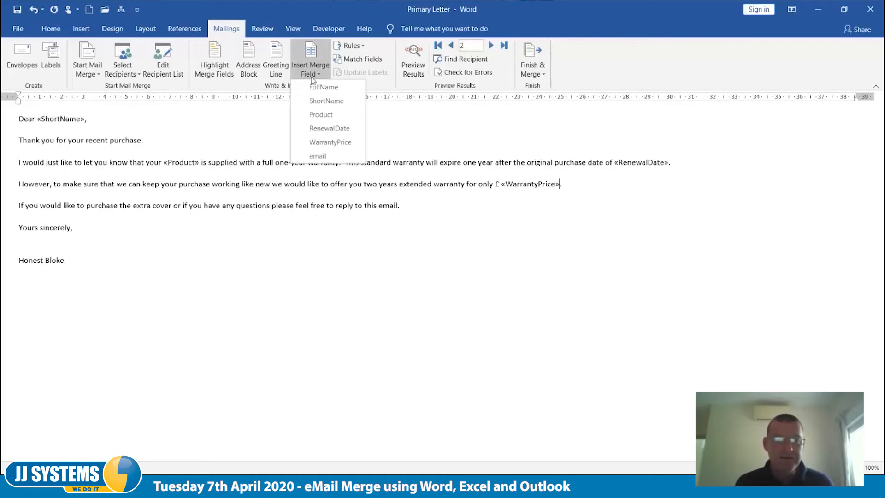
pyautogui.click(548, 202)
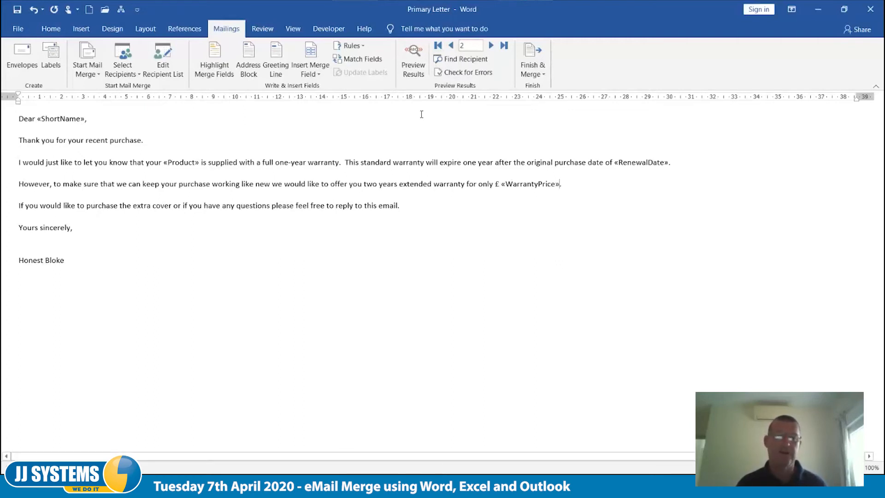
# - Preview the merged letter for records 1 to 5, return to the first record and turn the preview off
pyautogui.click(417, 69)
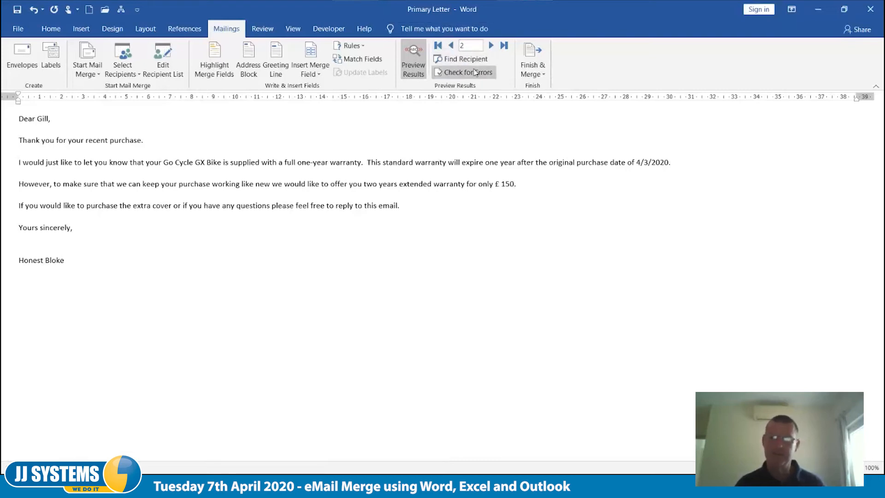
pyautogui.click(451, 45)
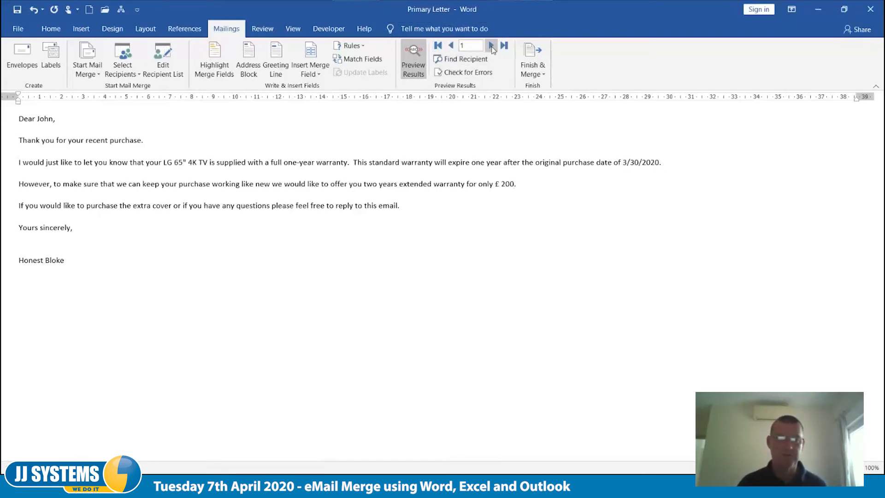
pyautogui.click(491, 46)
pyautogui.click(491, 46)
pyautogui.click(491, 46)
pyautogui.click(492, 46)
pyautogui.click(491, 46)
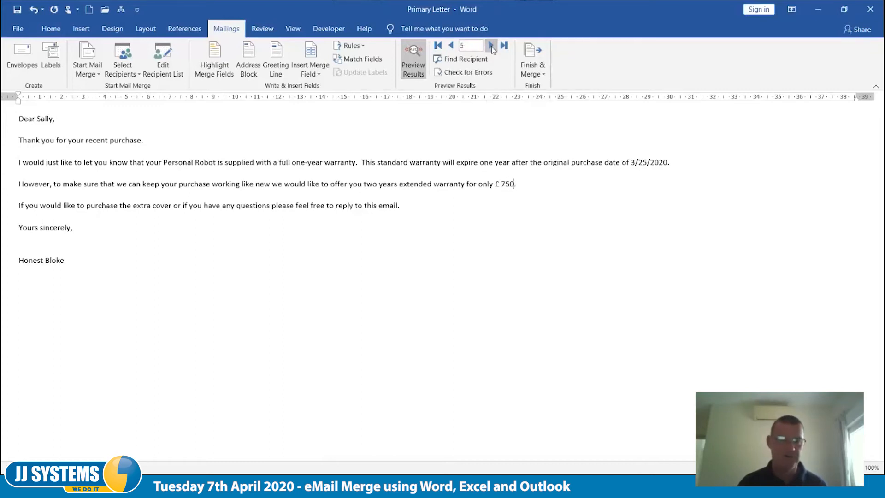
pyautogui.click(451, 47)
pyautogui.click(452, 46)
pyautogui.click(451, 46)
pyautogui.click(451, 46)
pyautogui.click(451, 46)
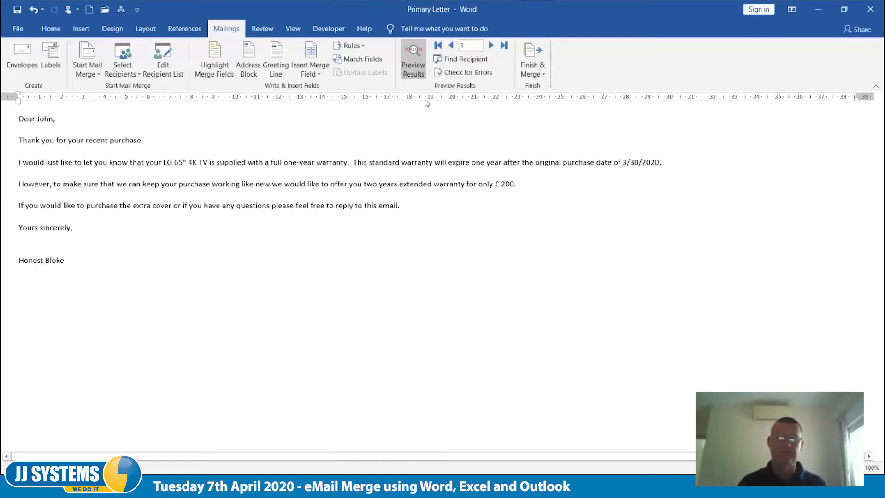
pyautogui.click(407, 70)
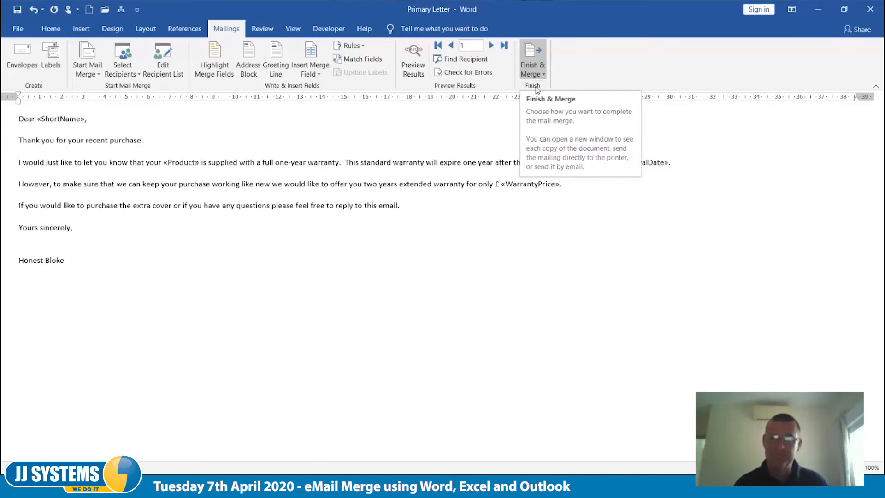
# - Set up a merge to e-mail messages with the email field as recipient and HTML as the mail format
pyautogui.click(536, 71)
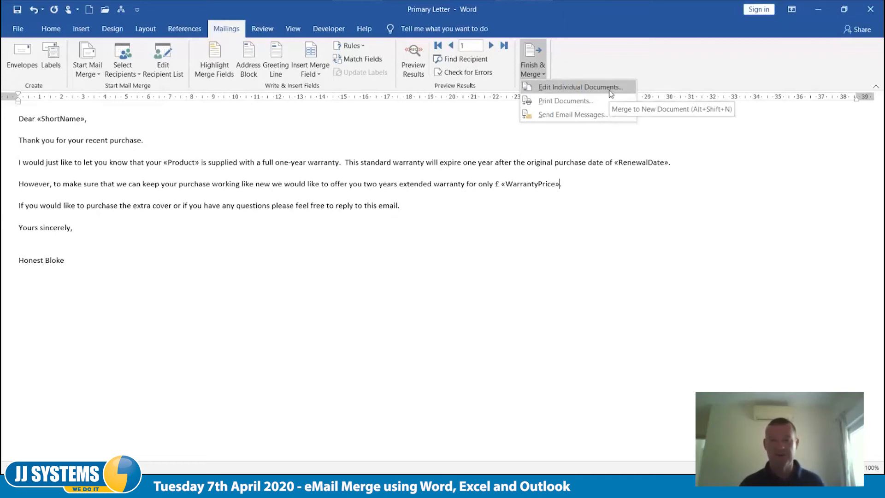
pyautogui.click(601, 121)
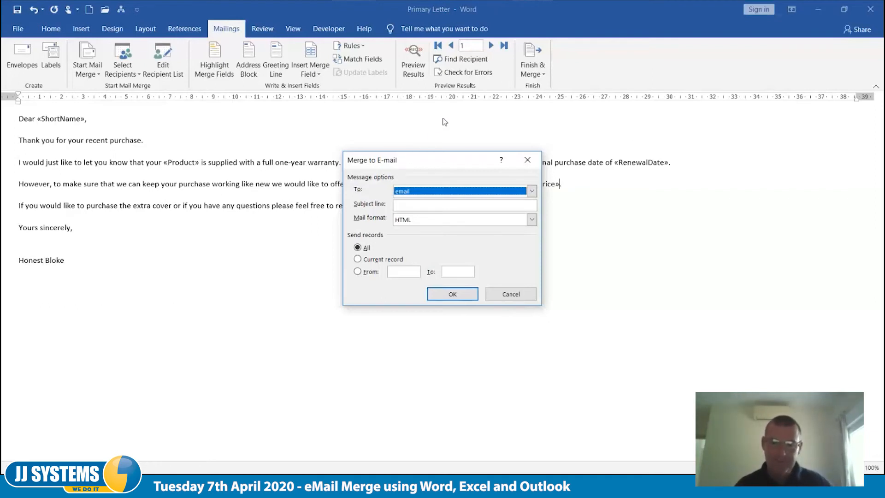
pyautogui.moveTo(404, 159); pyautogui.dragTo(442, 118)
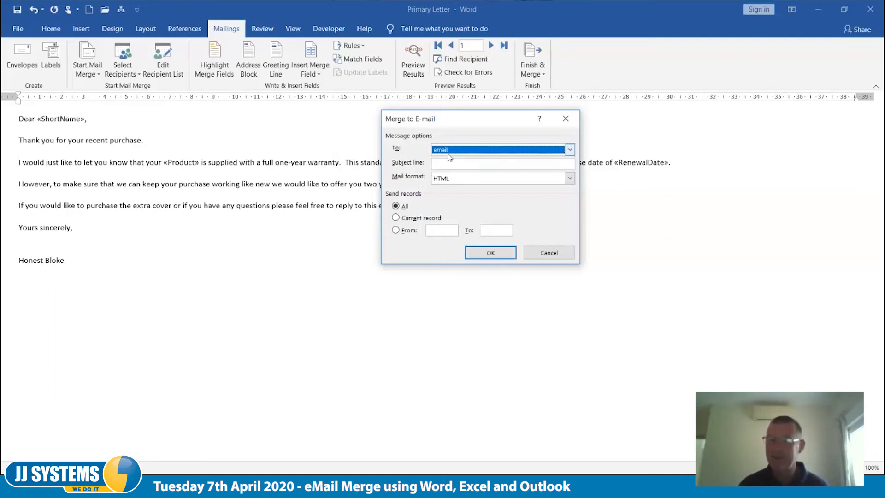
pyautogui.click(570, 151)
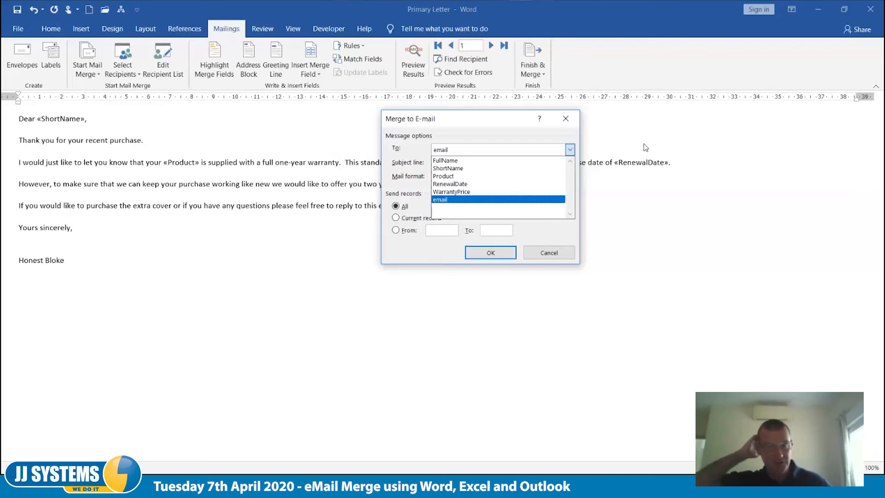
pyautogui.click(566, 136)
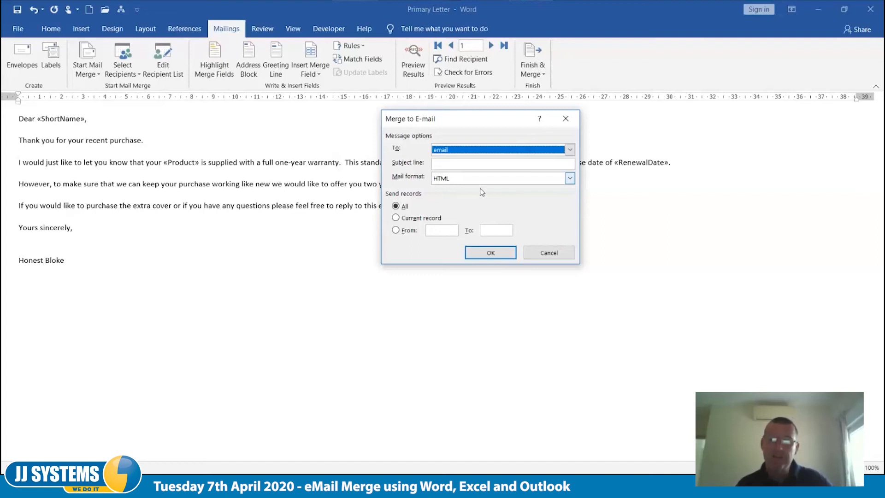
pyautogui.click(569, 178)
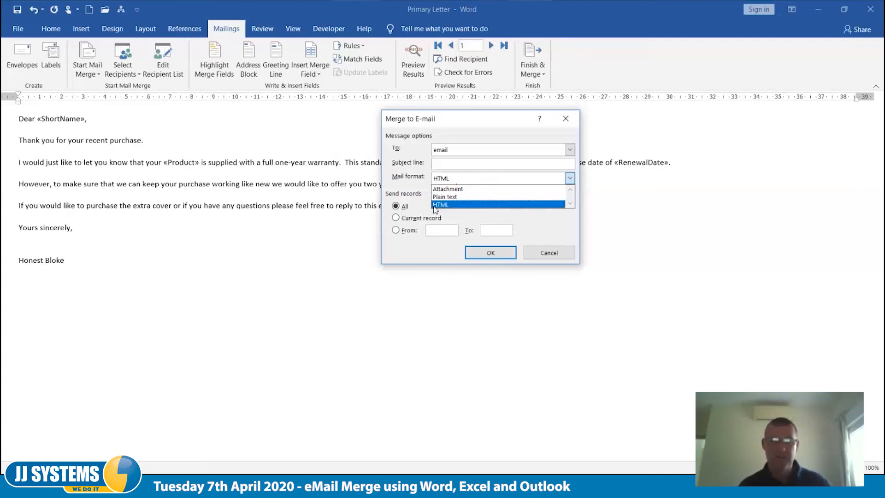
pyautogui.click(439, 205)
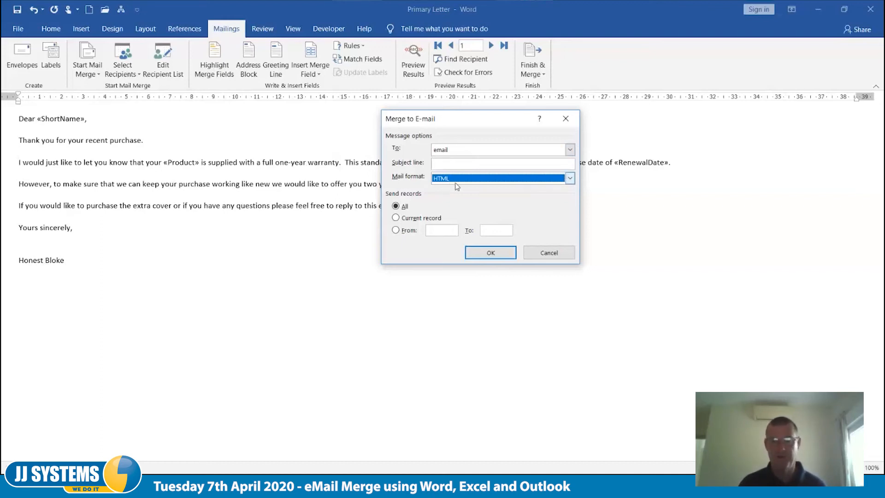
# - Set the subject line to "Your Purchase" and send the merged e-mails for all records
pyautogui.click(441, 166)
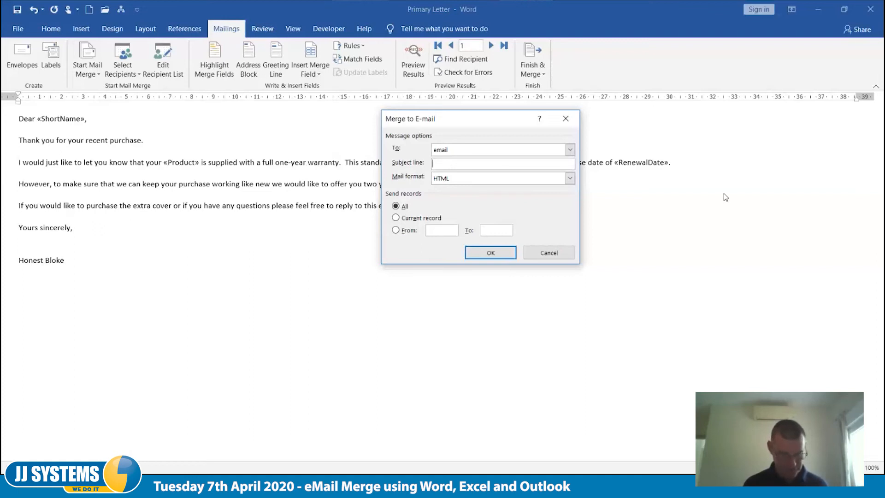
pyautogui.write('Your Purchase')
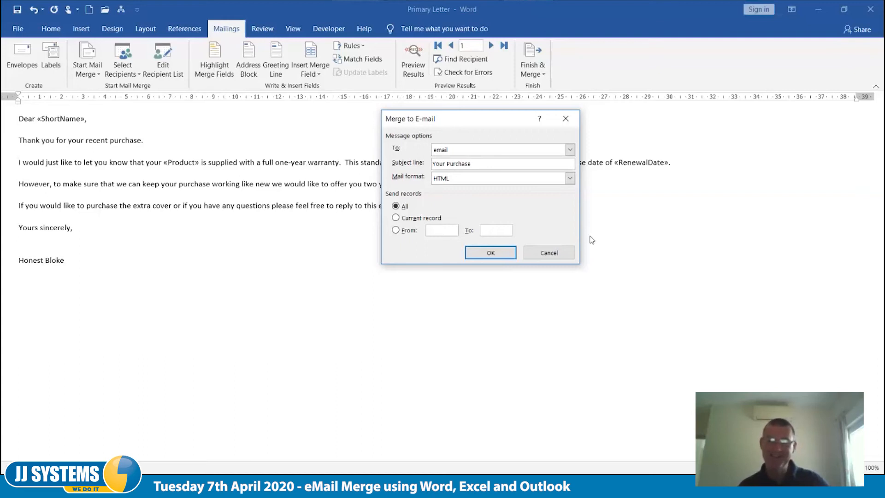
pyautogui.click(491, 253)
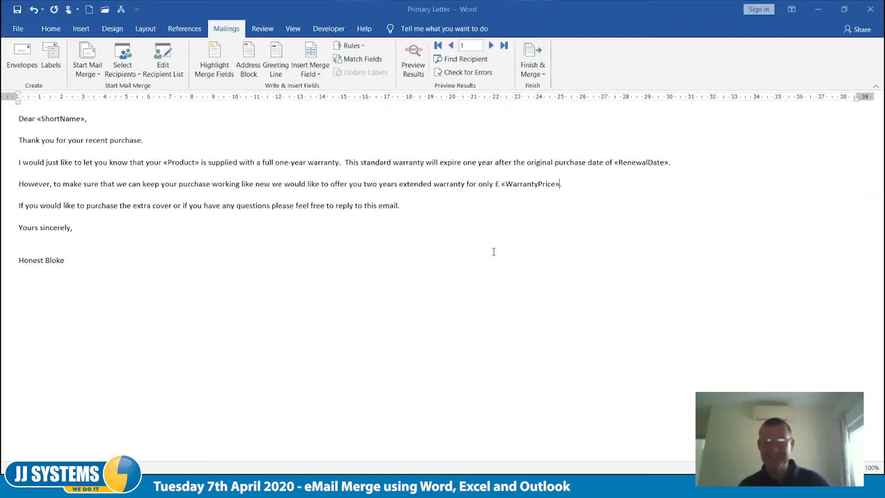
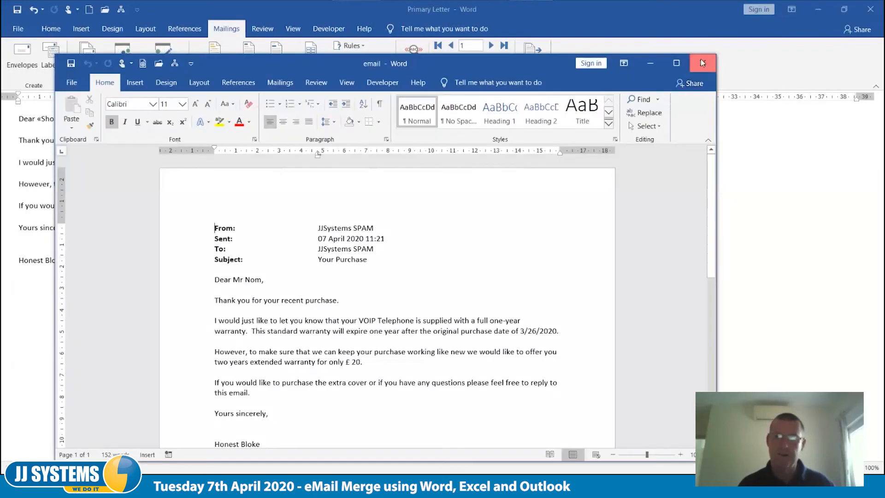
# - Close the email document, reveal the RenewalDate field's code in the letter and insert the switch \@"dd MMM yyyy" directly before the field name
pyautogui.click(700, 60)
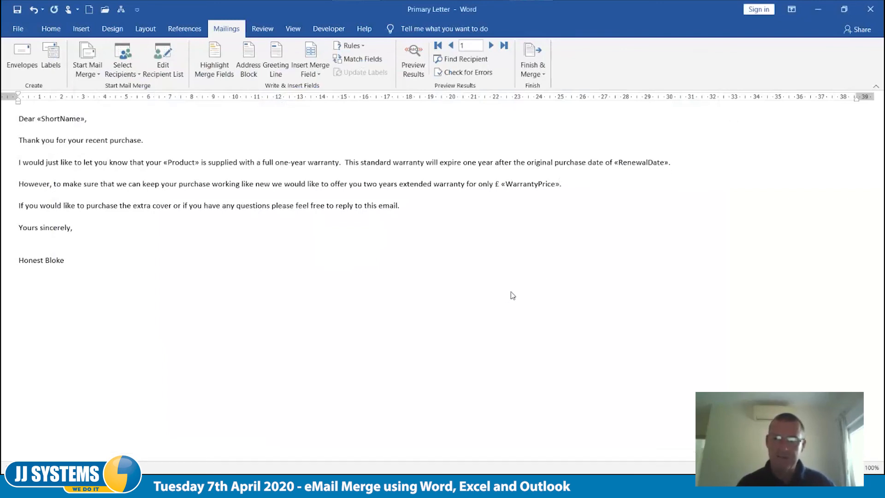
pyautogui.click(638, 163)
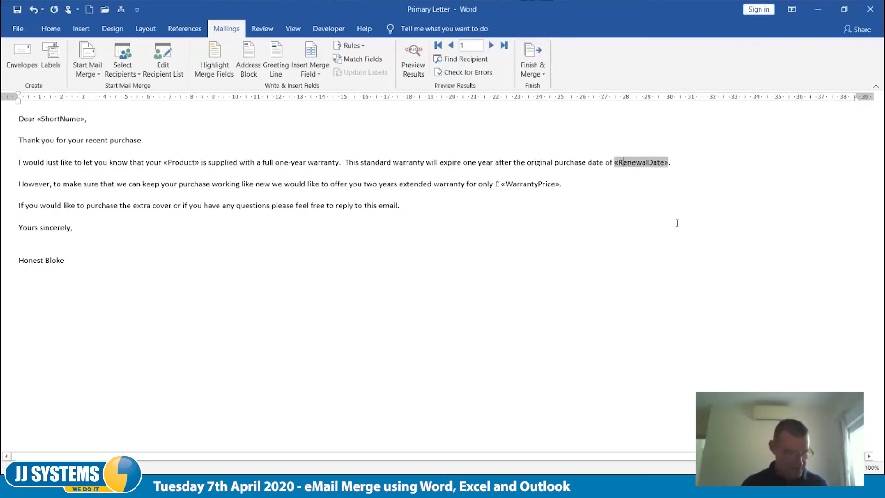
pyautogui.hotkey('shift', 'F9')
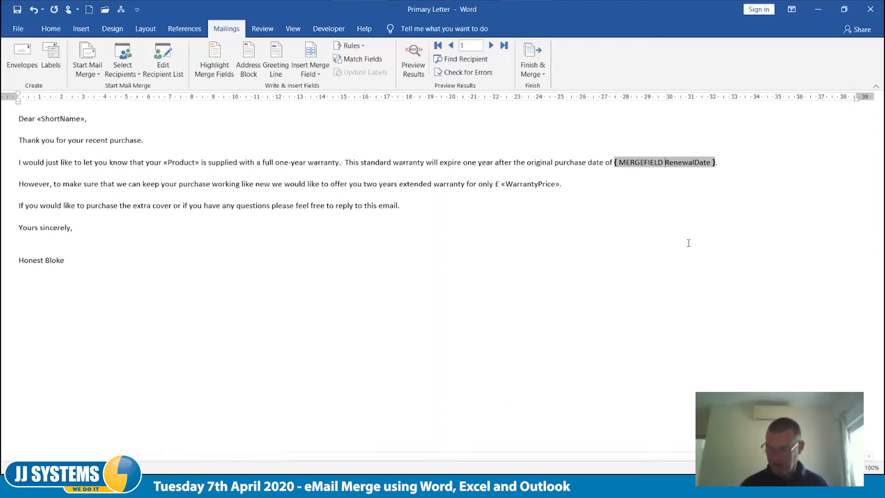
pyautogui.write('\\')
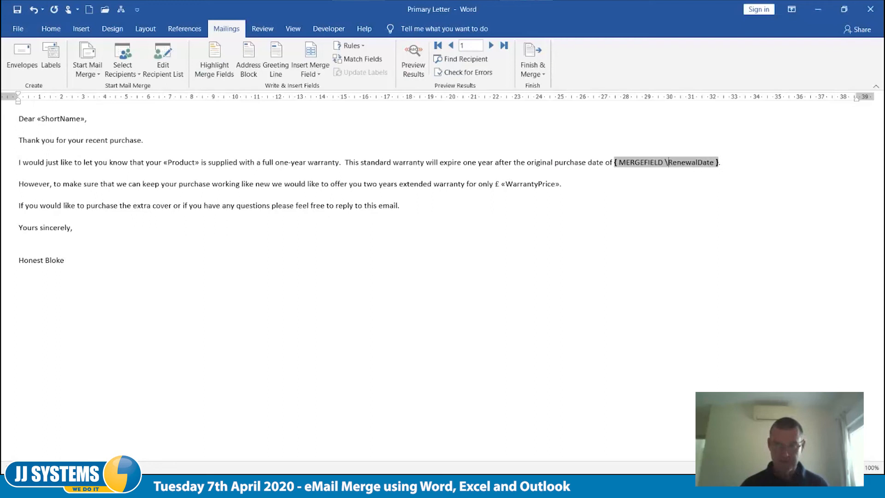
pyautogui.write('@')
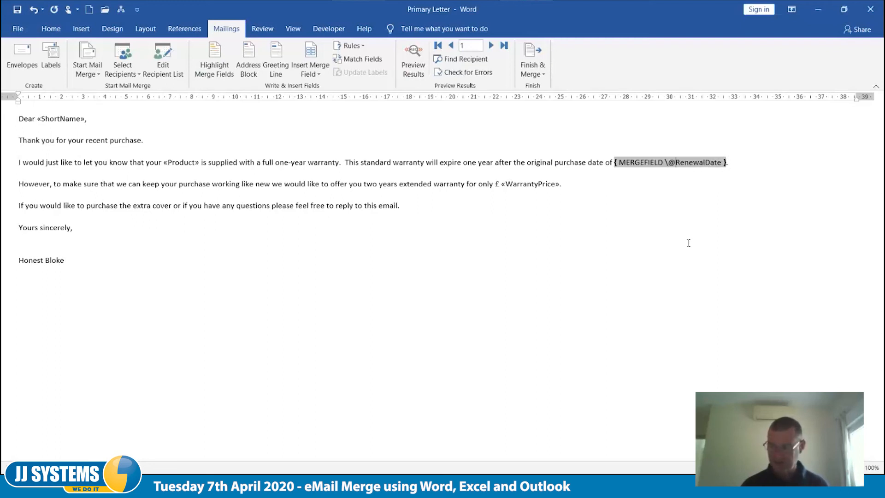
pyautogui.write('"dd')
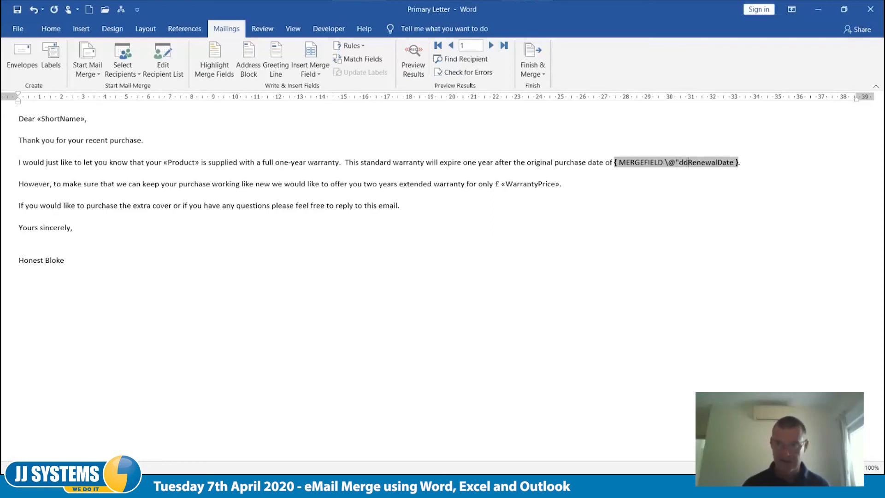
pyautogui.write(' MMM')
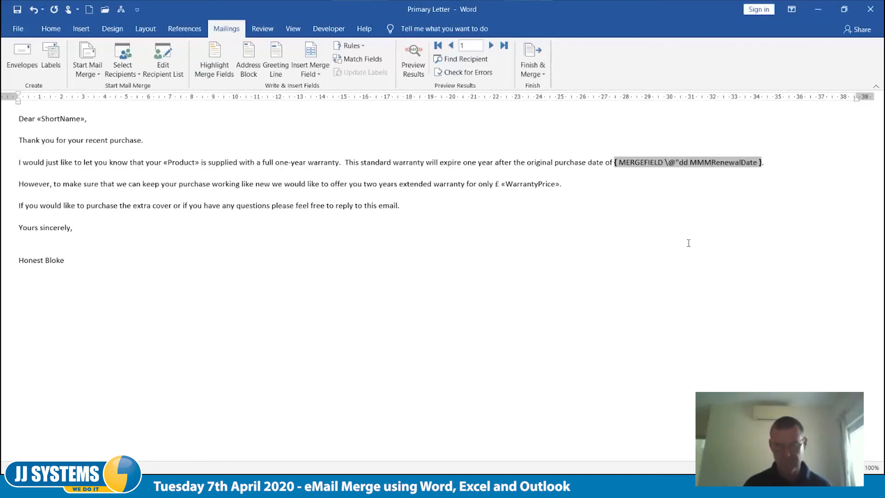
pyautogui.write('M')
pyautogui.press('BackSpace')
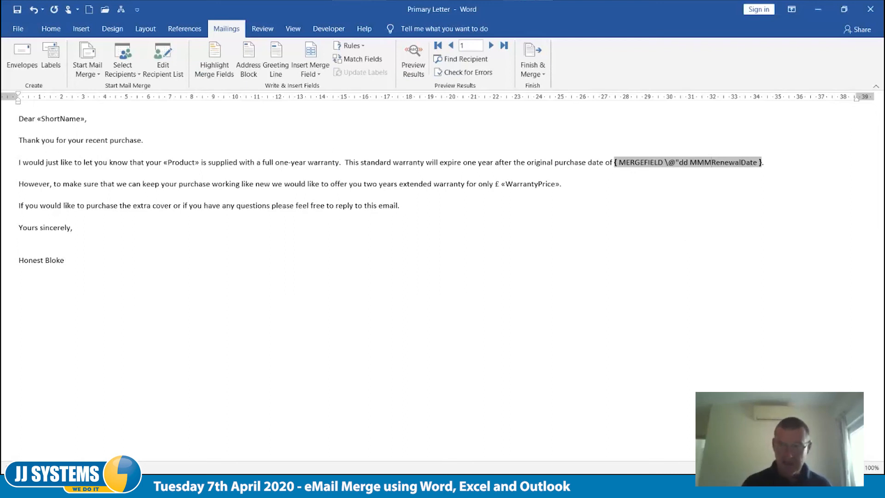
pyautogui.write('yyyy')
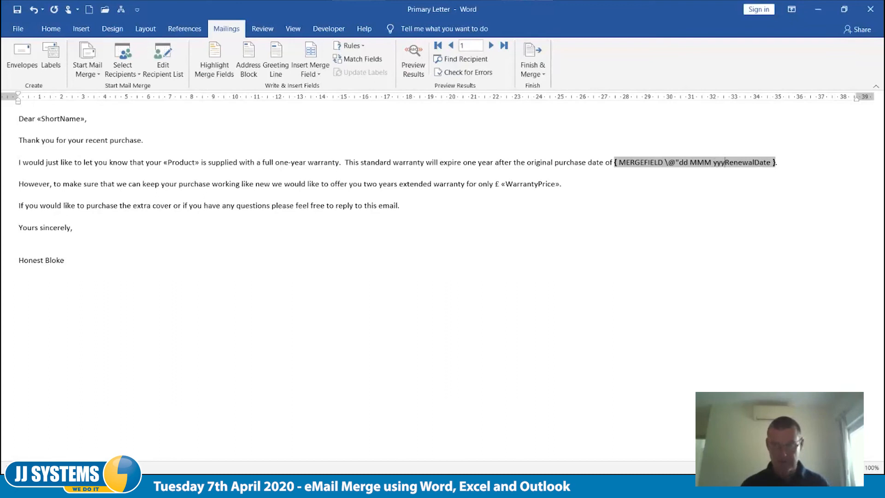
pyautogui.write('"')
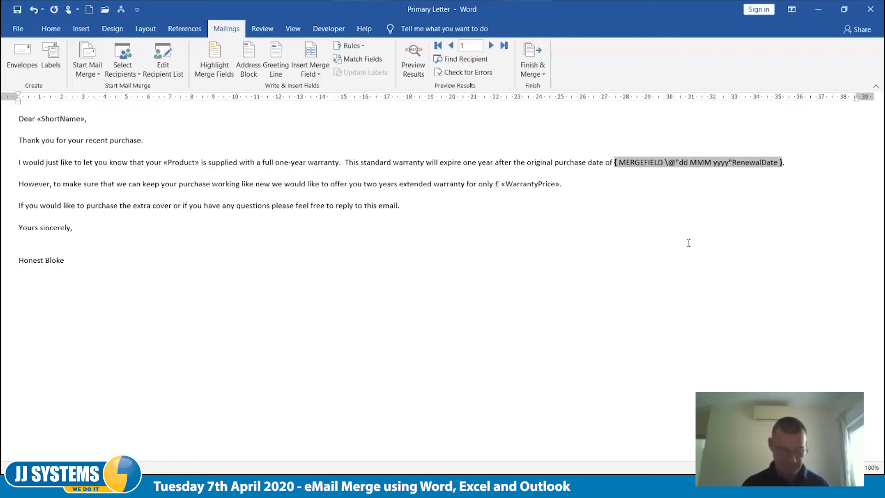
# - Move the \@"dd MMM yyyy" switch behind RenewalDate in the field code, separated by a space, and preview the merged letter
pyautogui.hotkey('shift', 'Left')
pyautogui.hotkey('shift', 'Left')
pyautogui.hotkey('shift', 'Left')
pyautogui.hotkey('shift', 'Left')
pyautogui.hotkey('shift', 'Left')
pyautogui.hotkey('shift', 'Left')
pyautogui.hotkey('shift', 'Left')
pyautogui.hotkey('shift', 'Left')
pyautogui.hotkey('shift', 'Left')
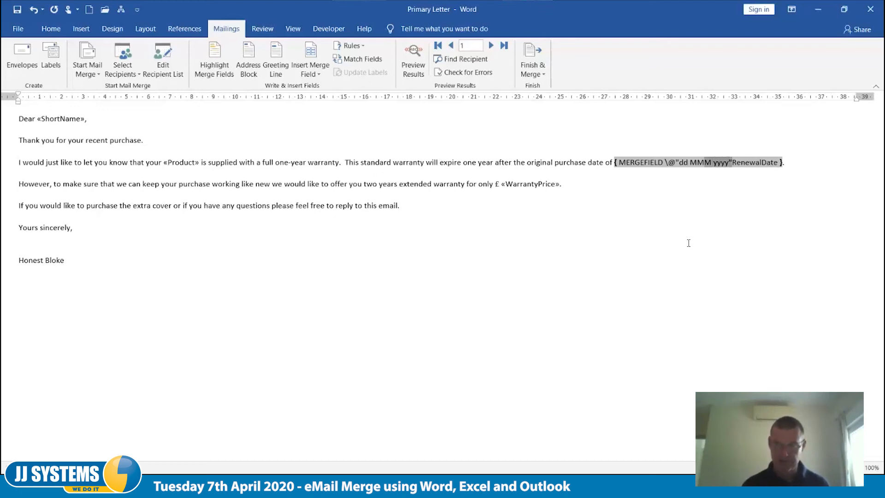
pyautogui.hotkey('shift', 'Left')
pyautogui.hotkey('shift', 'Left')
pyautogui.hotkey('shift', 'Left')
pyautogui.hotkey('shift', 'Left')
pyautogui.hotkey('shift', 'Left')
pyautogui.hotkey('shift', 'Left')
pyautogui.hotkey('shift', 'Right')
pyautogui.press('Delete')
pyautogui.press('Right')
pyautogui.press('Right')
pyautogui.press('Right')
pyautogui.press('Right')
pyautogui.press('Right')
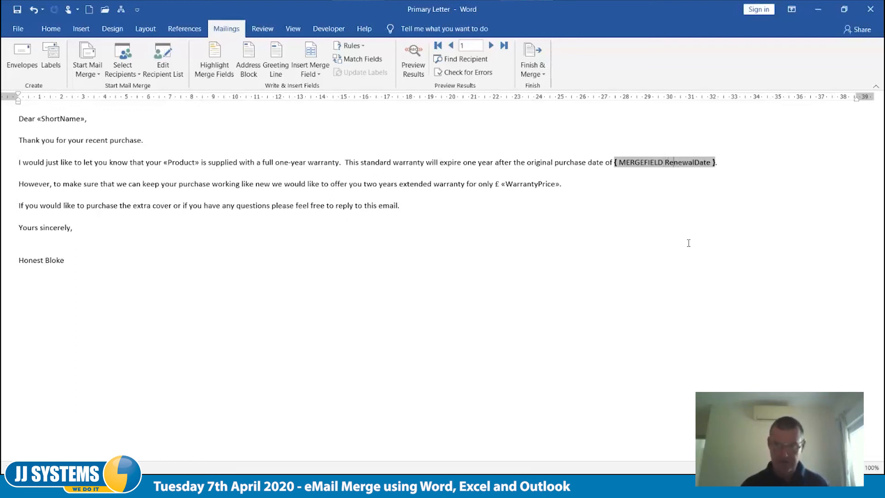
pyautogui.press('Right')
pyautogui.press('Right')
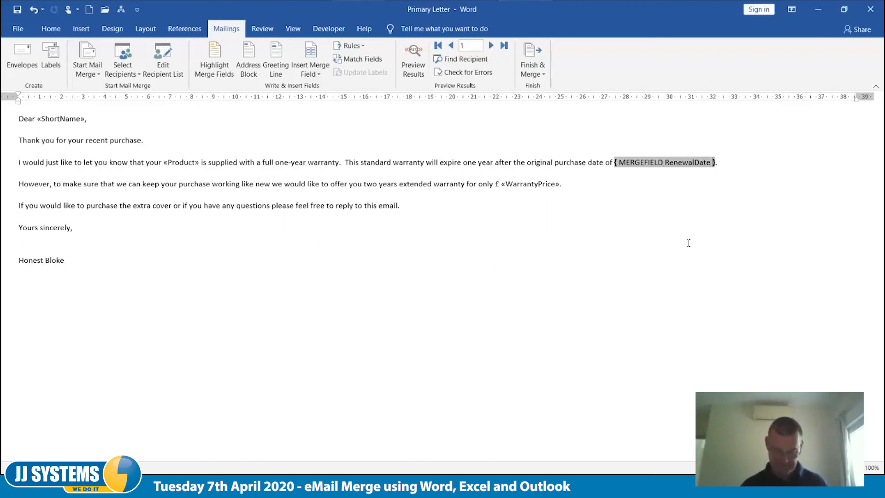
pyautogui.hotkey('ctrl', 'z')
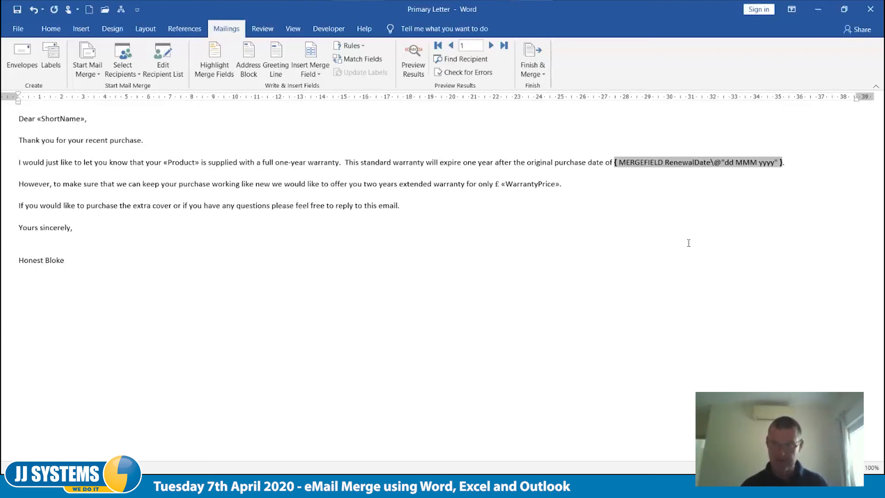
pyautogui.press('Left')
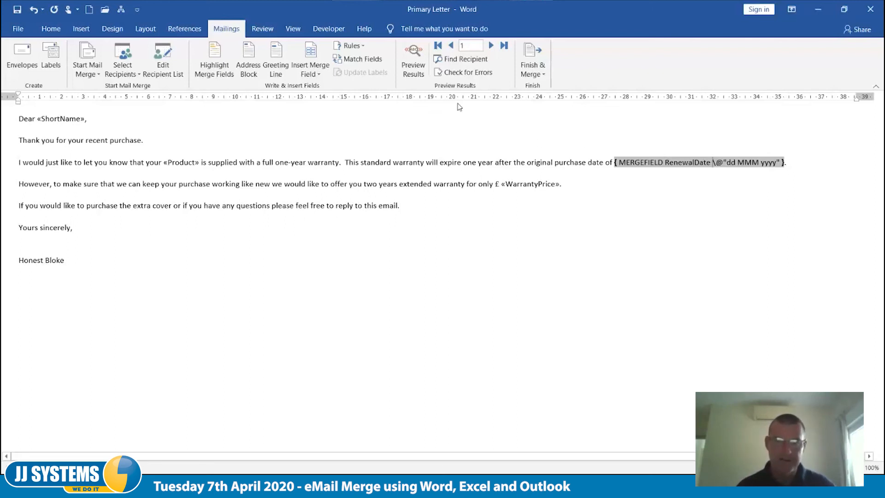
pyautogui.click(411, 63)
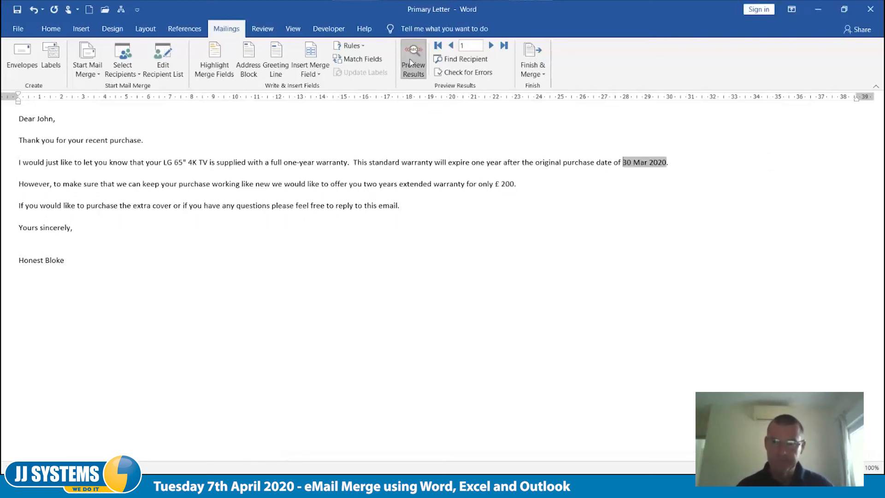
pyautogui.click(642, 180)
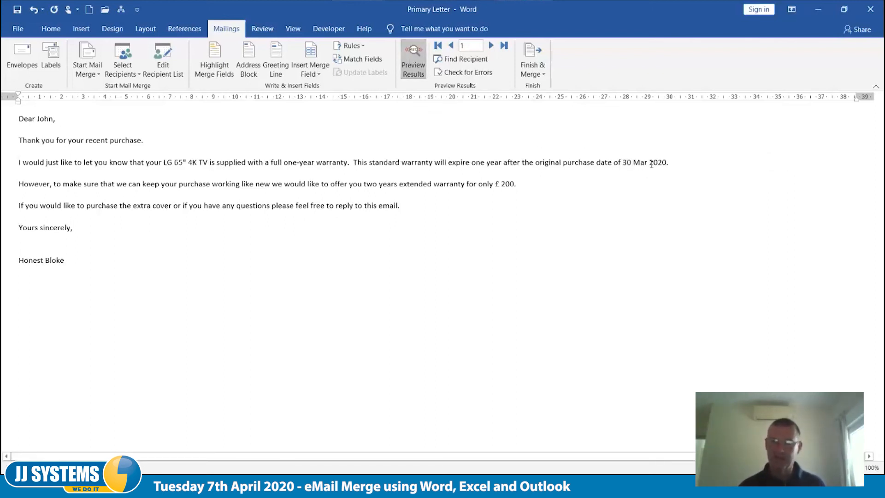
# - Turn off the merged results preview and show the RenewalDate field's code in the letter
pyautogui.click(421, 62)
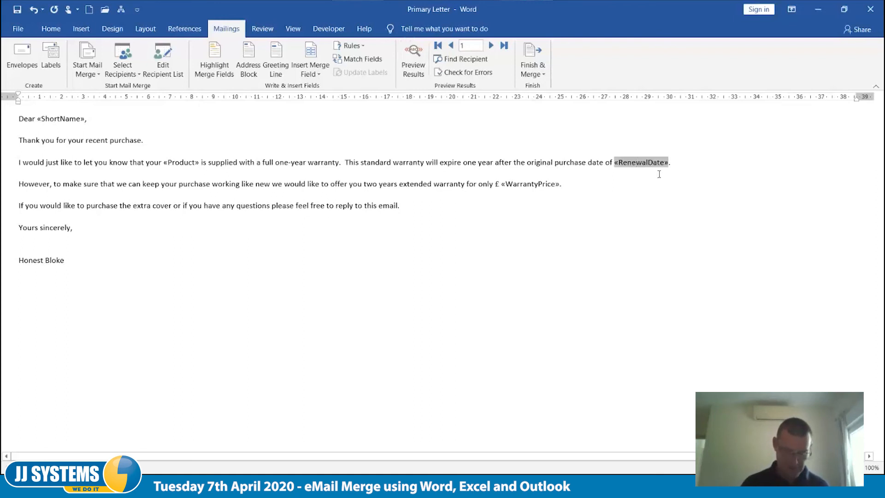
pyautogui.hotkey('shift', 'F9')
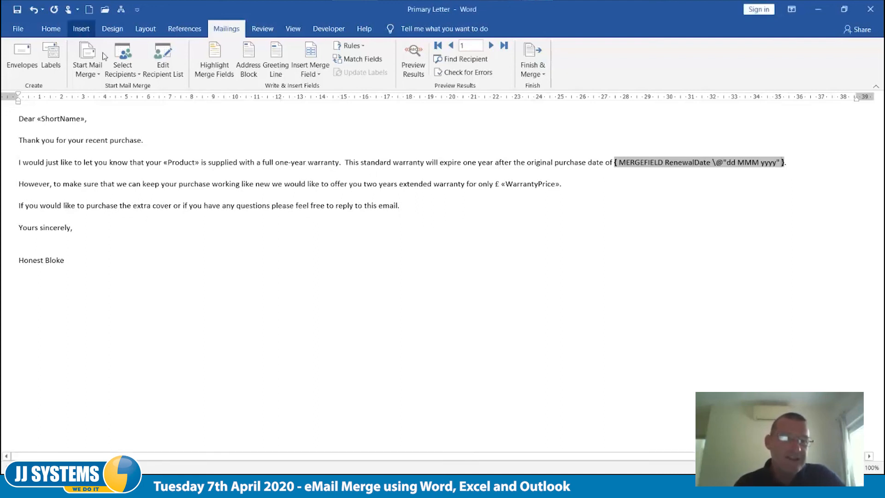
# - Examine the object types that can be embedded in the letter's product sentence, and close the Object dialog without inserting one
pyautogui.click(81, 30)
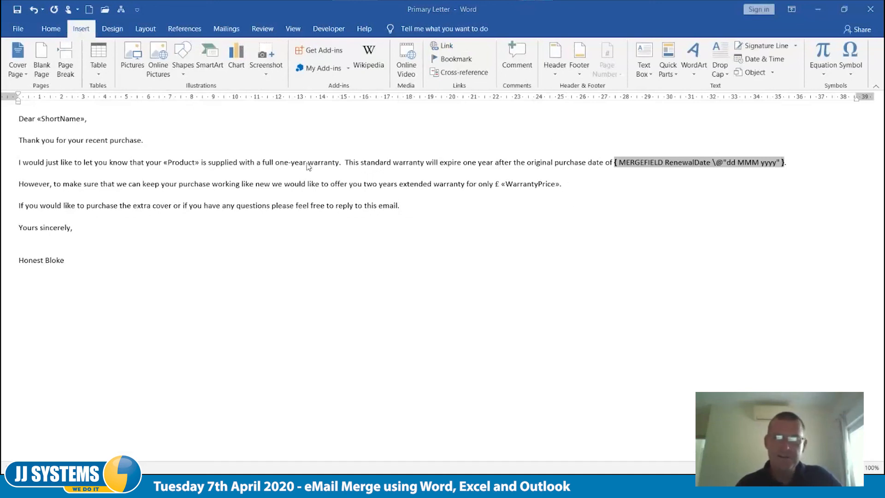
pyautogui.click(241, 178)
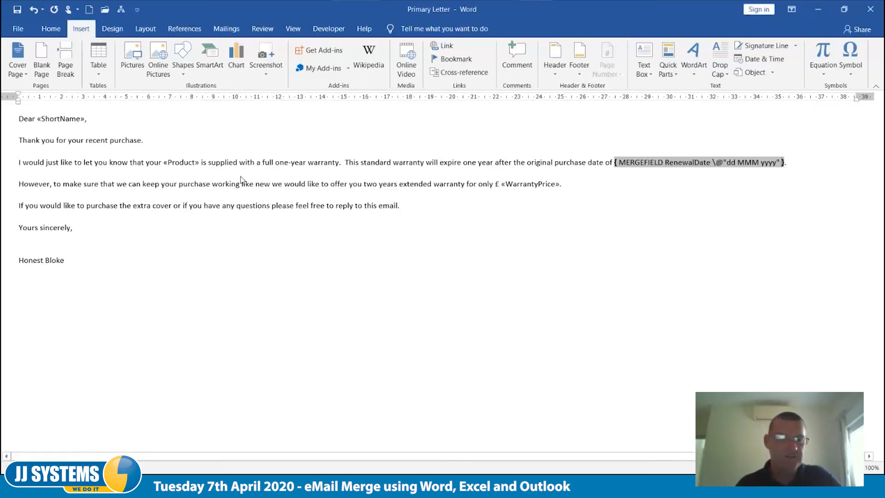
pyautogui.click(230, 163)
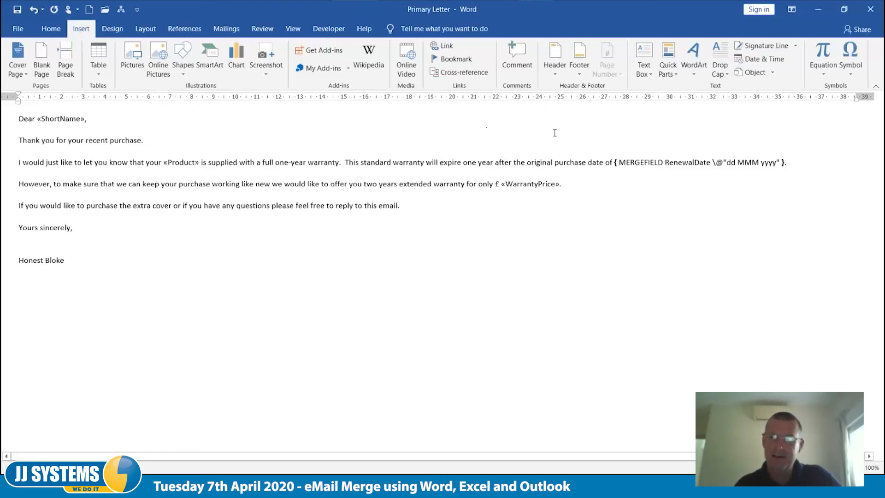
pyautogui.click(774, 73)
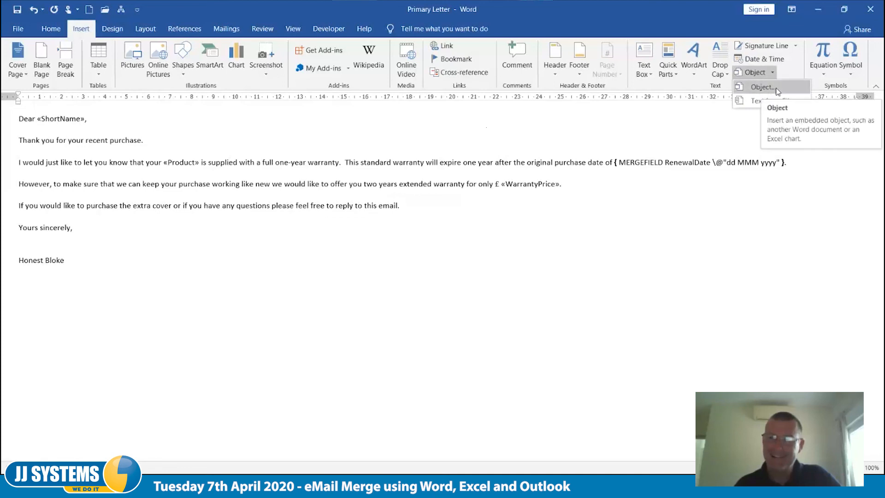
pyautogui.click(776, 87)
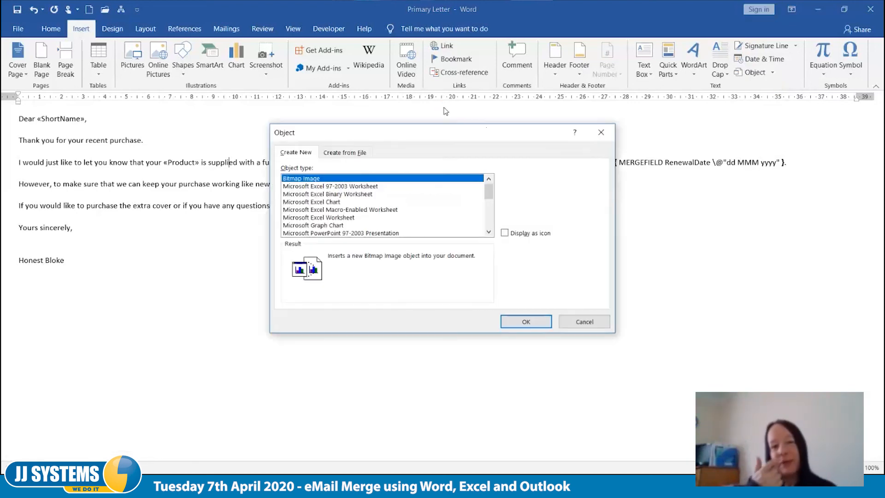
pyautogui.moveTo(395, 134); pyautogui.dragTo(215, 134)
pyautogui.moveTo(310, 197)
pyautogui.mouseDown()
pyautogui.moveTo(307, 230)
pyautogui.moveTo(320, 189)
pyautogui.mouseUp()
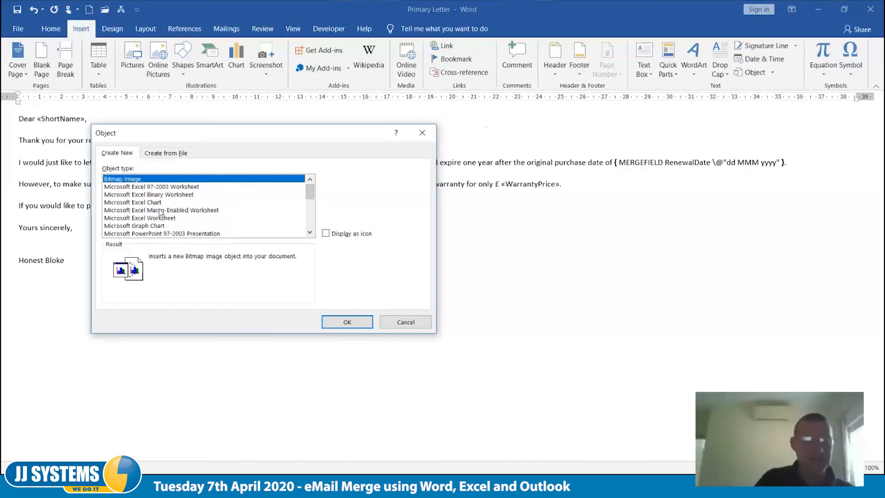
pyautogui.click(399, 323)
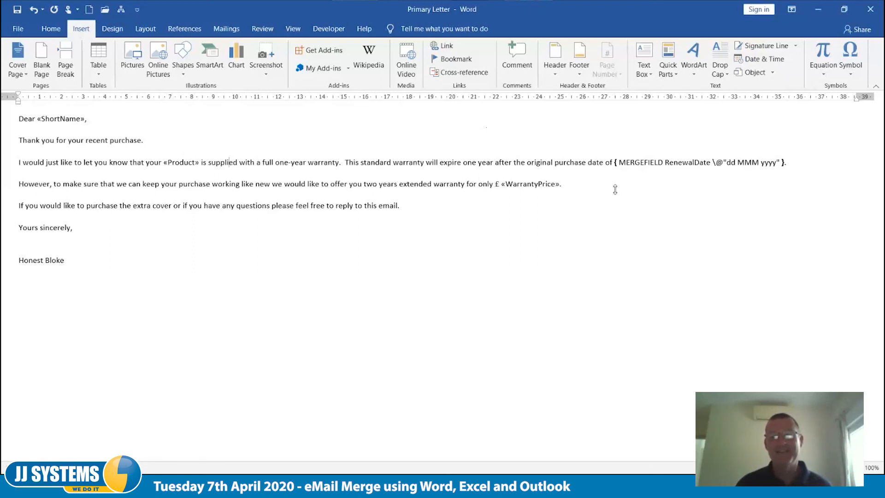
pyautogui.hotkey('alt', 'Tab')
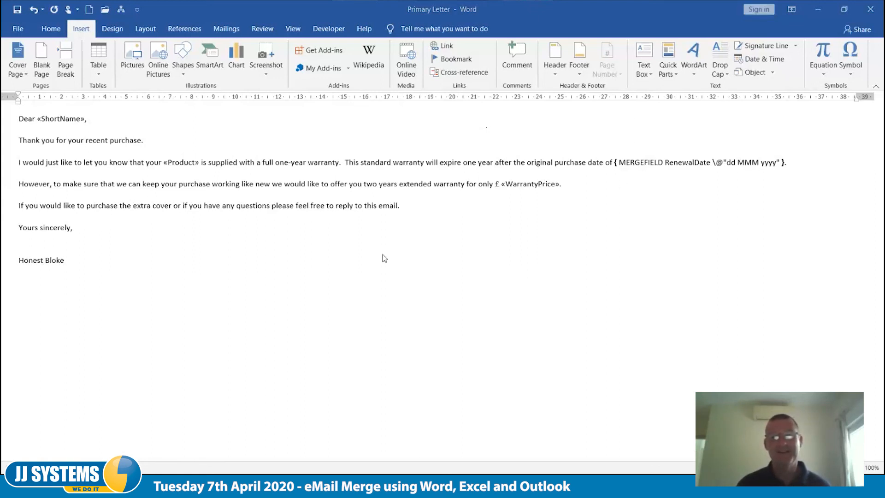